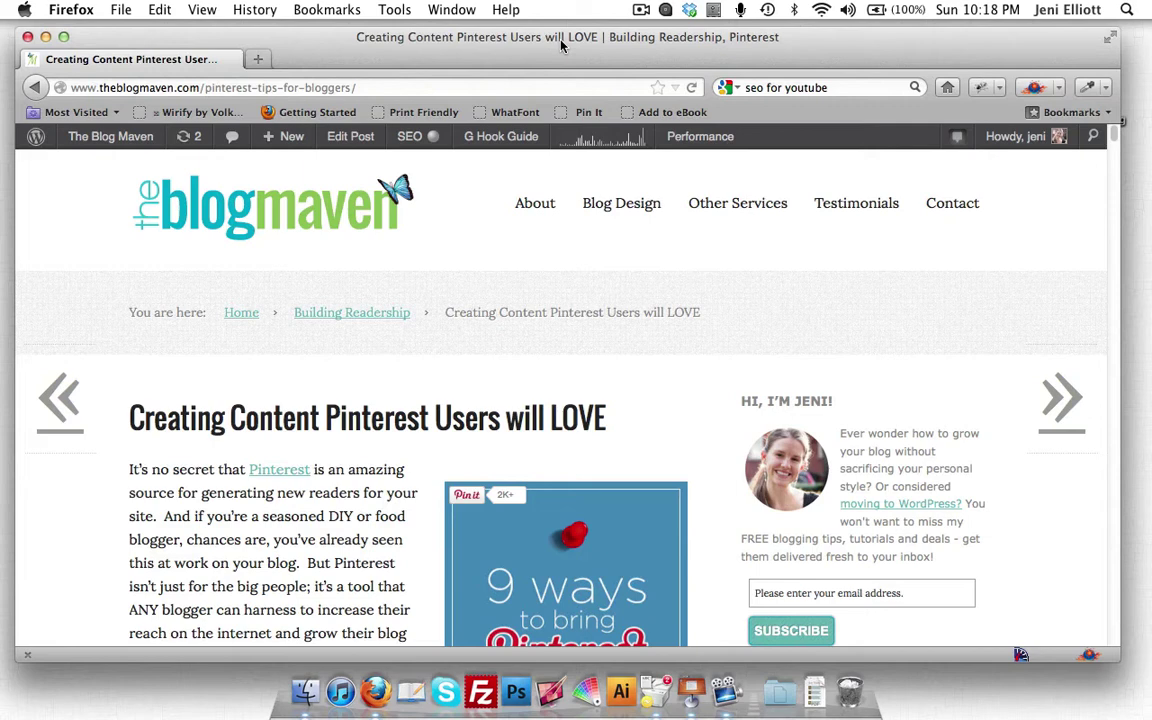
key("super+minus")
key("super+minus")
key("super+minus")
key("super+minus")
key("super+minus")
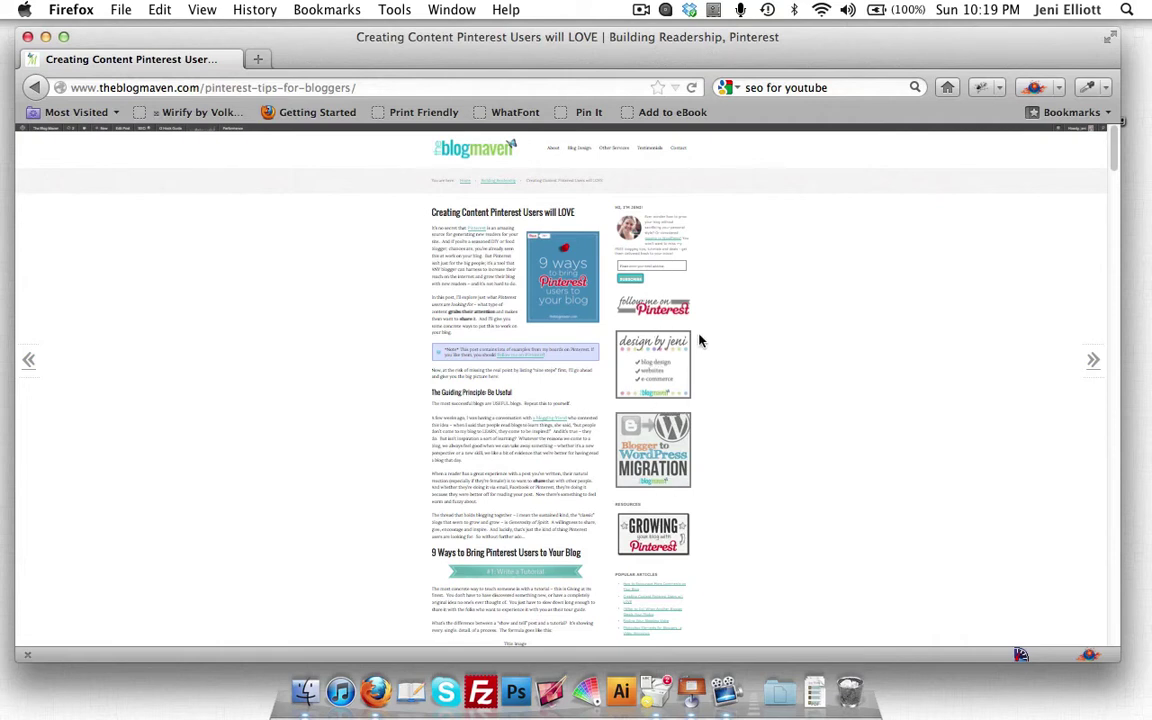
scroll(700, 341, "down", 3)
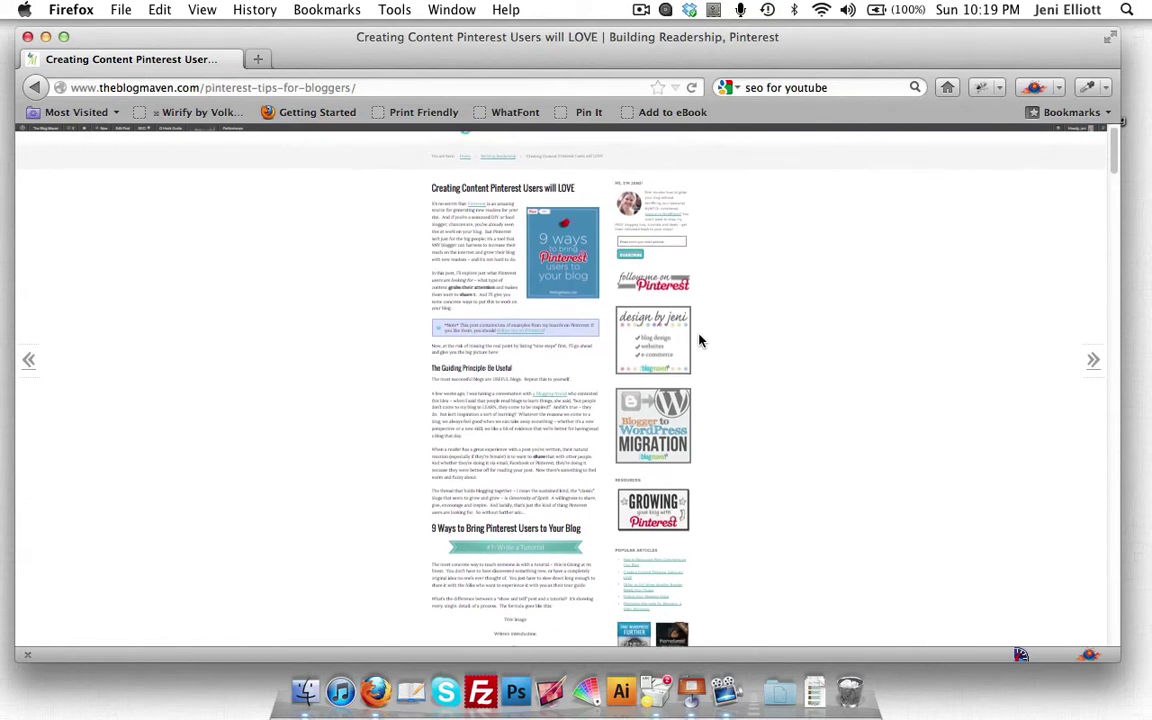
scroll(700, 341, "down", 1)
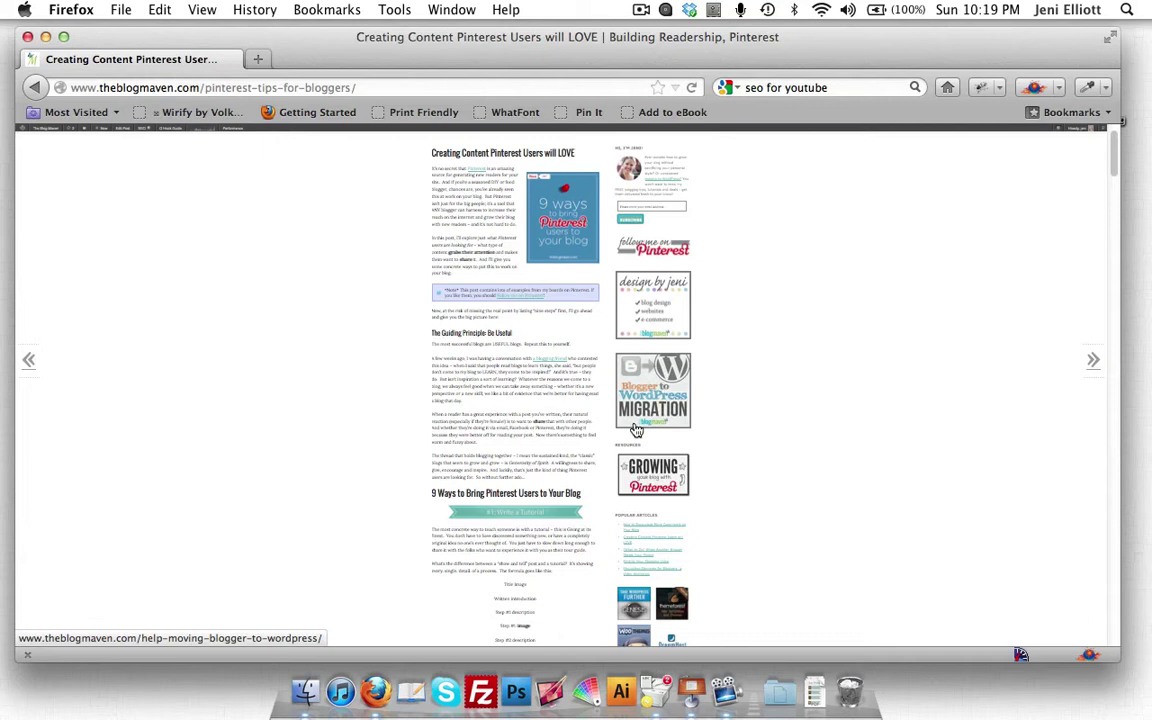
scroll(655, 420, "down", 2)
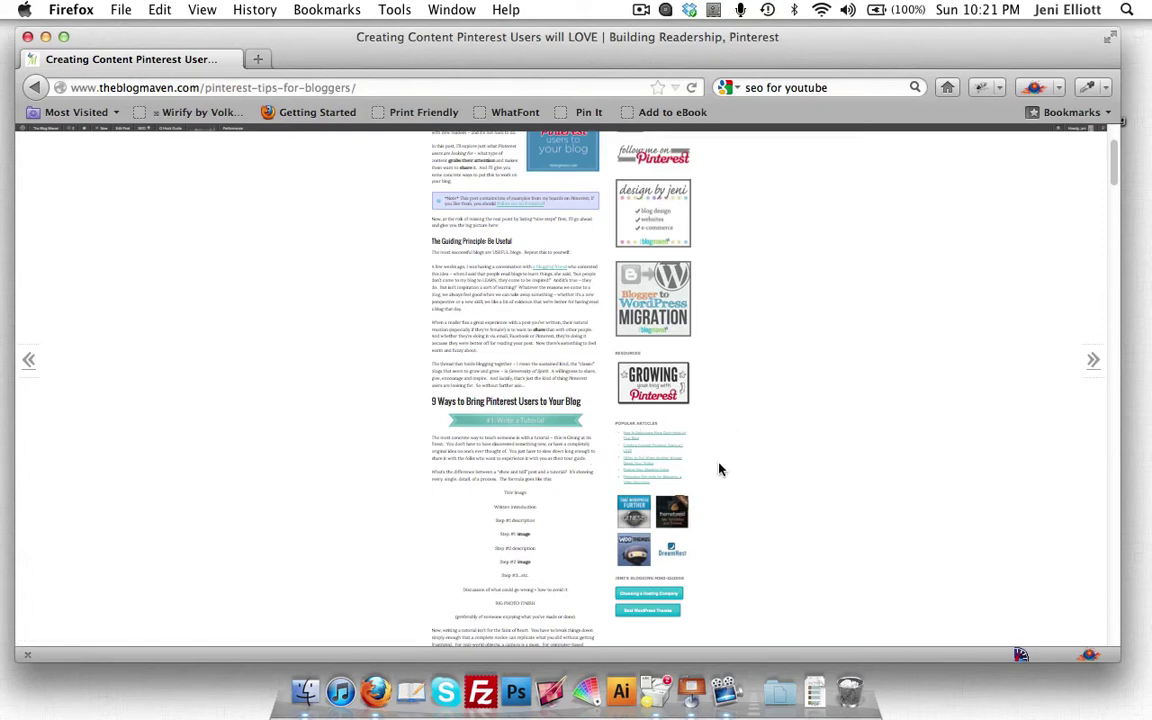
Reset the post to 100% zoom at the 9 Ways section and open a blank new tab
key("super+0")
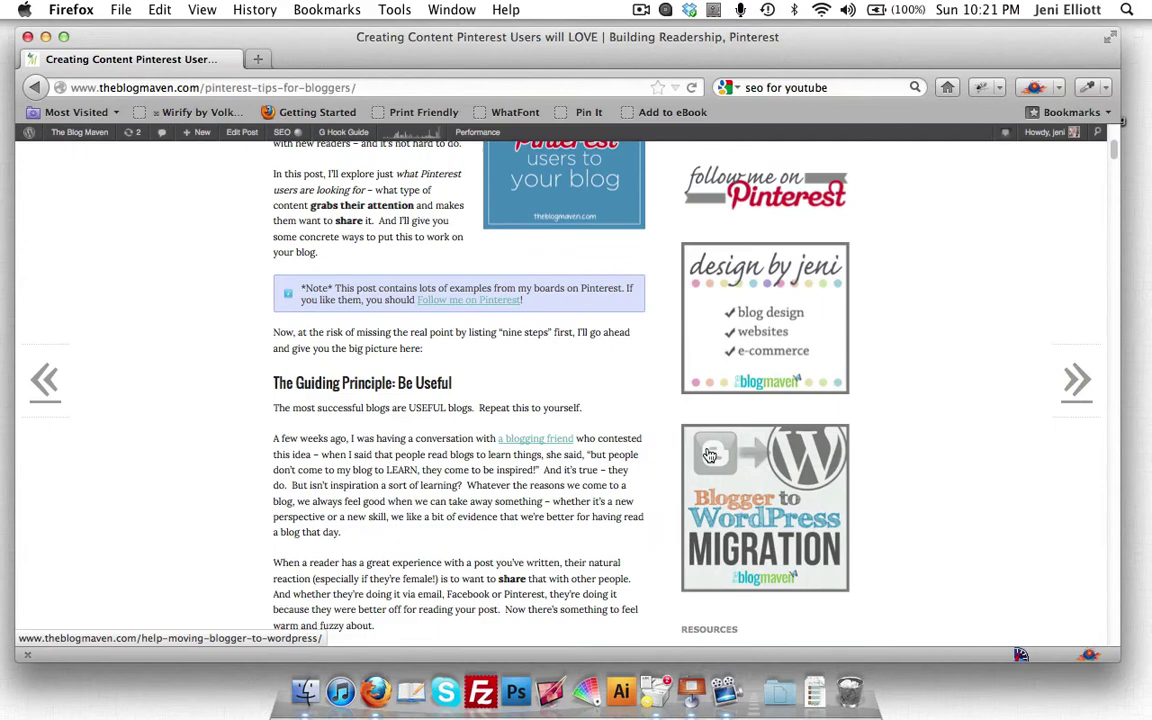
scroll(688, 430, "down", 2)
scroll(688, 430, "down", 10)
scroll(690, 425, "up", 3)
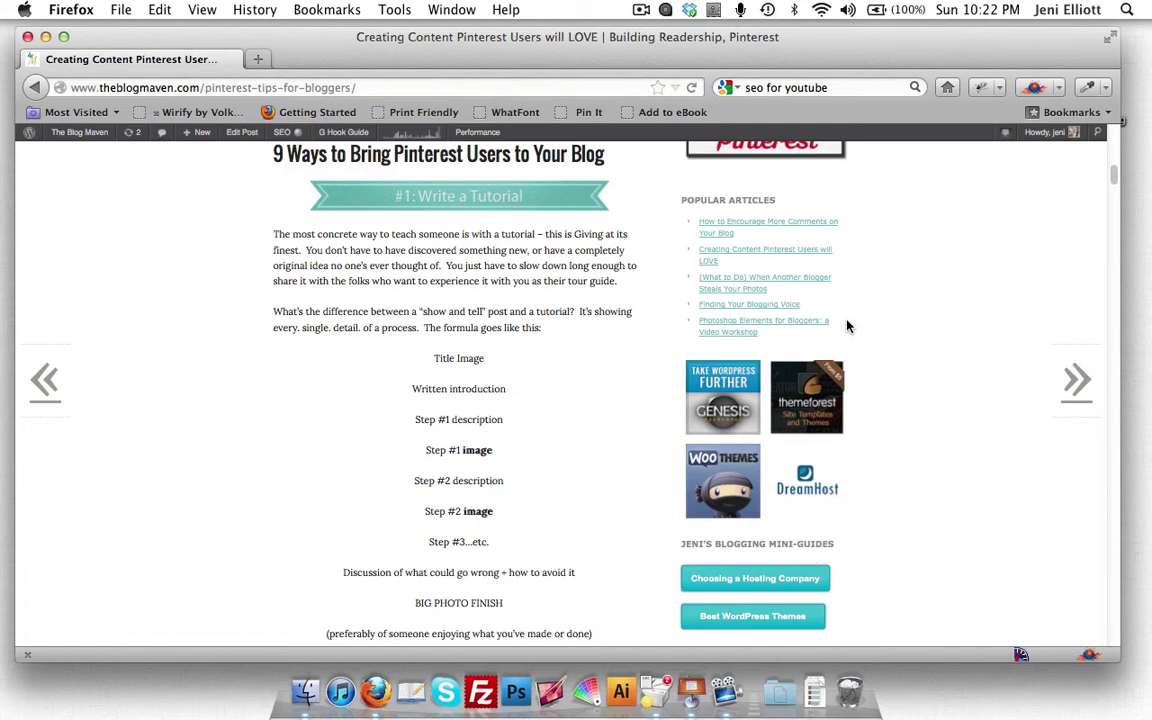
left_click(258, 59)
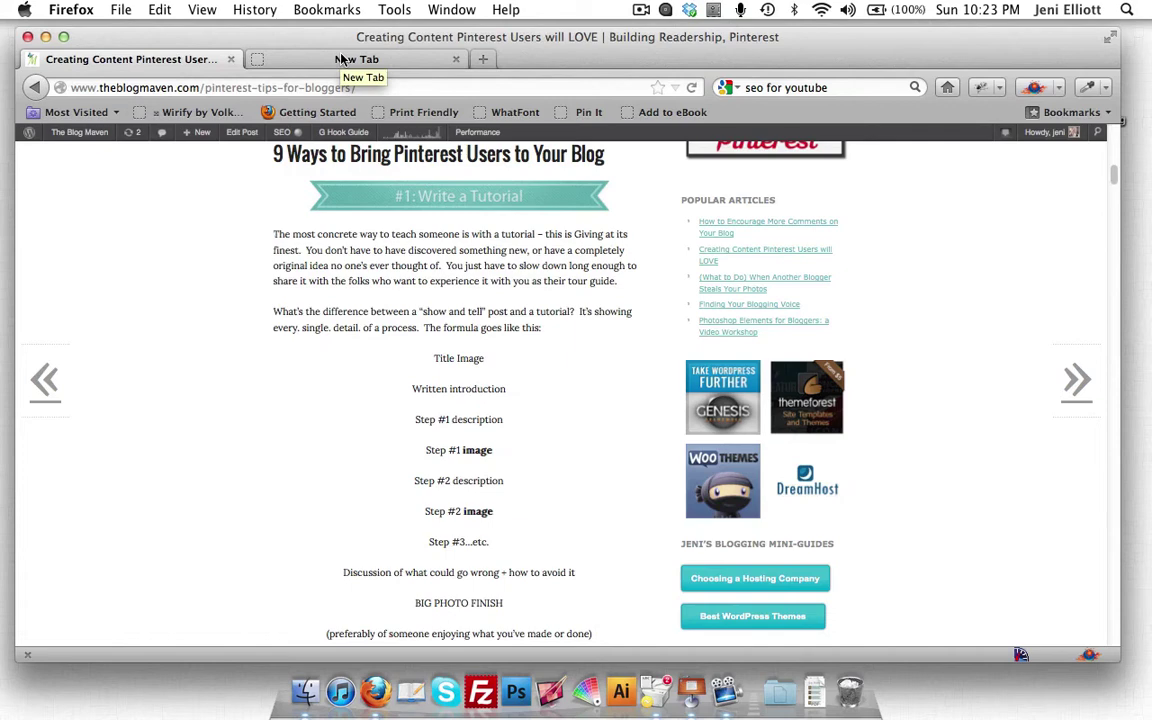
Load the Pinterest source page for theblogmaven.com in the new tab
left_click(340, 60)
left_click(371, 90)
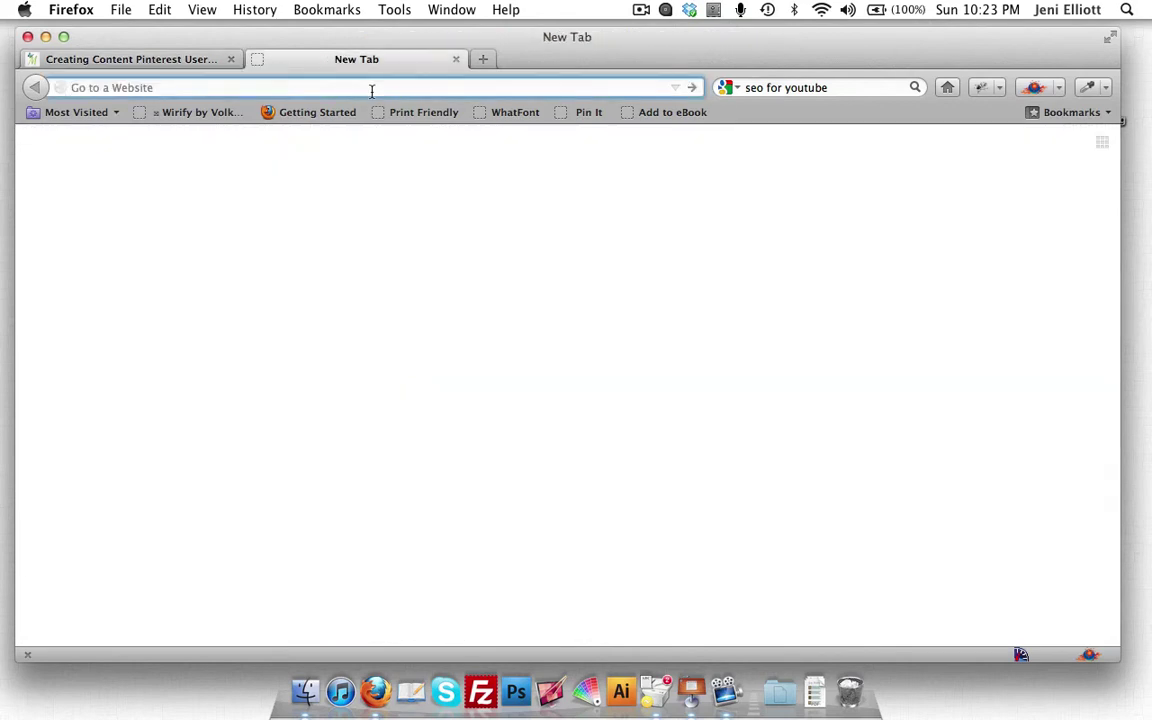
type("www.pinterest.com/")
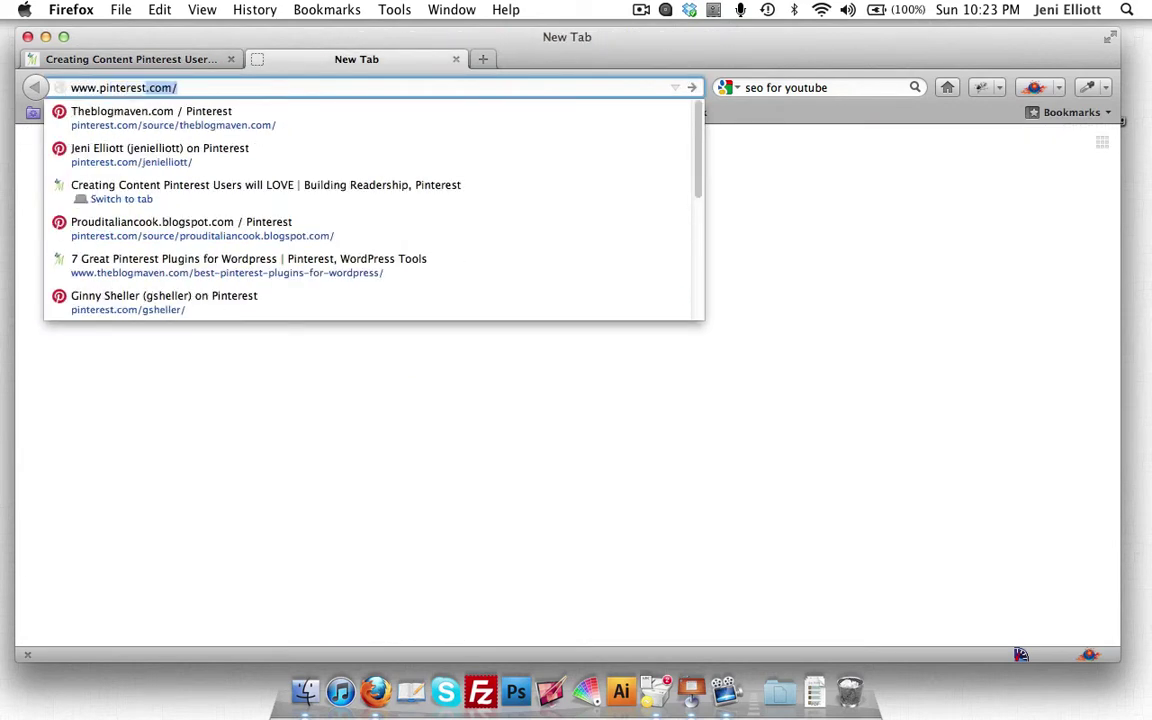
type("source/")
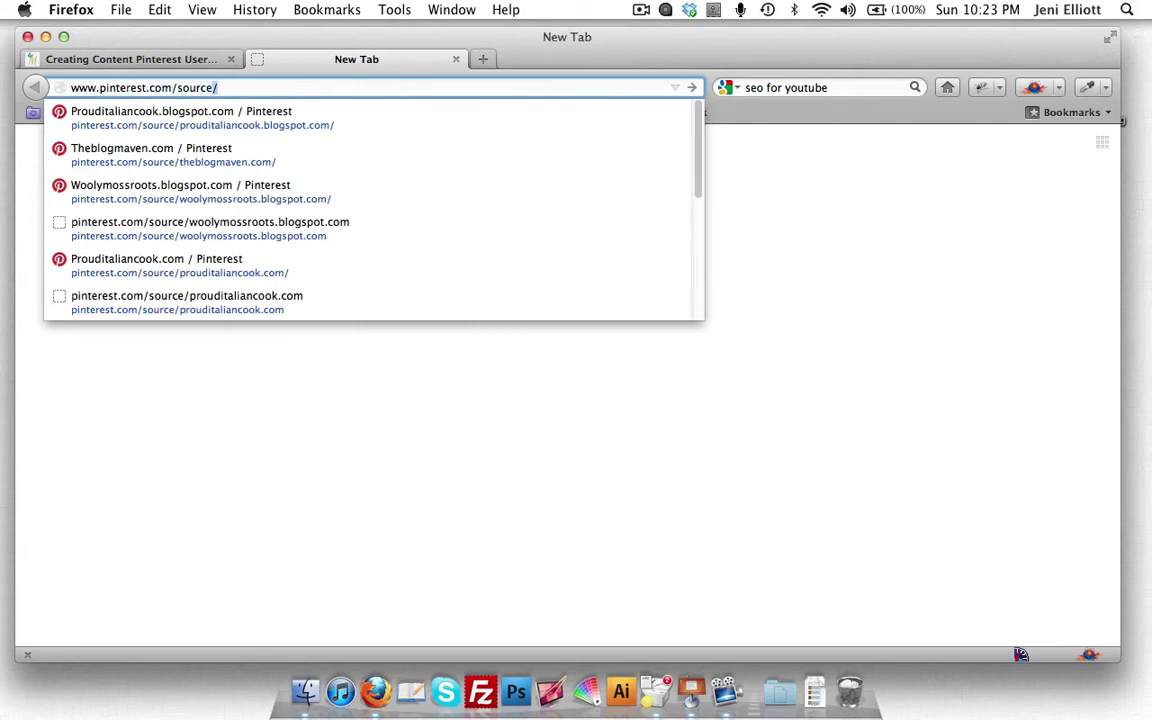
type("theblogmaven.com/")
key("Return")
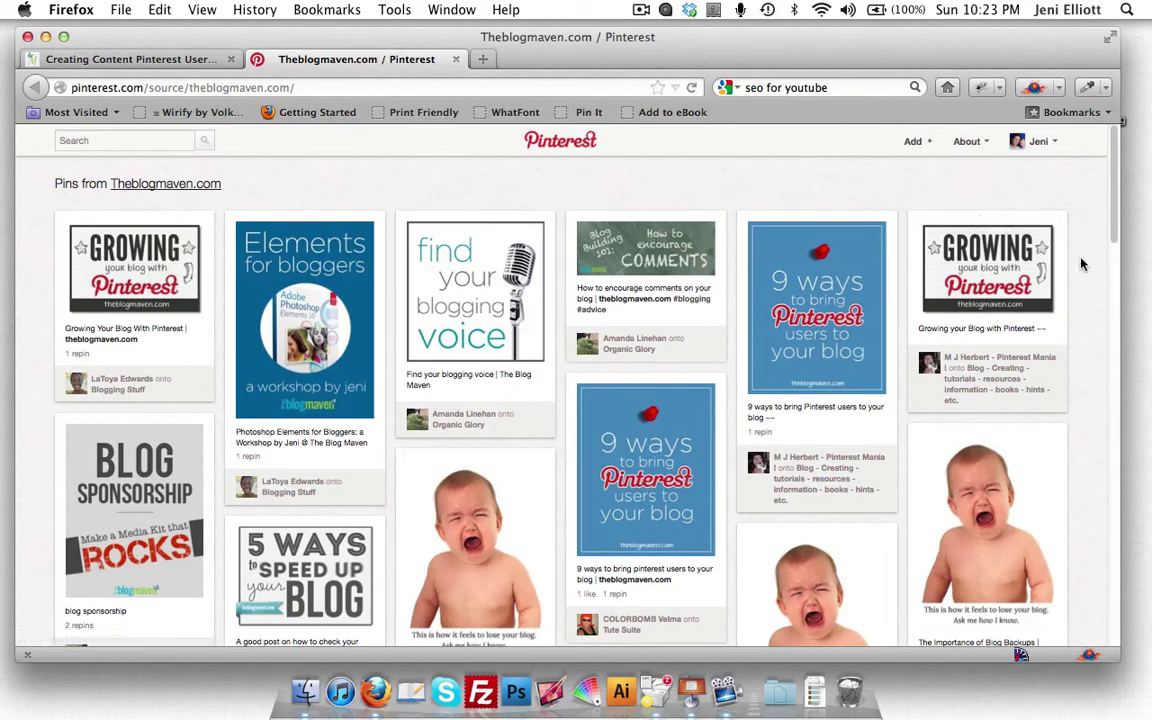
Scroll through the pins sourced from theblogmaven.com
scroll(1081, 264, "down", 5)
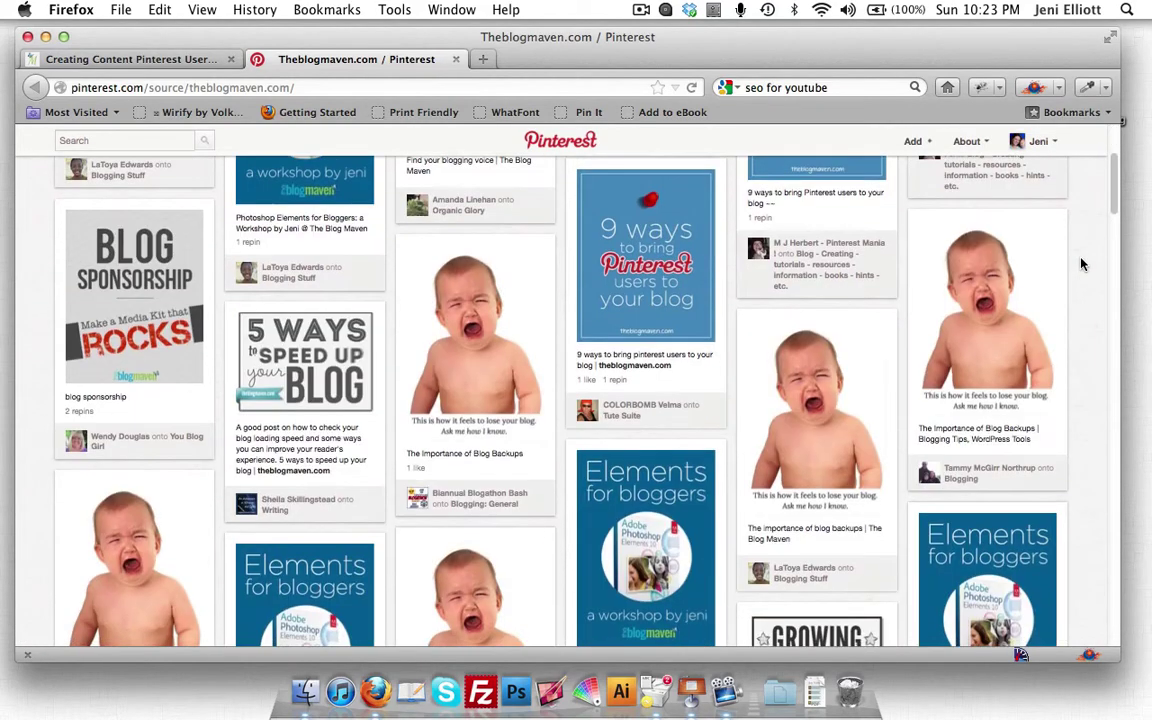
scroll(1081, 264, "down", 15)
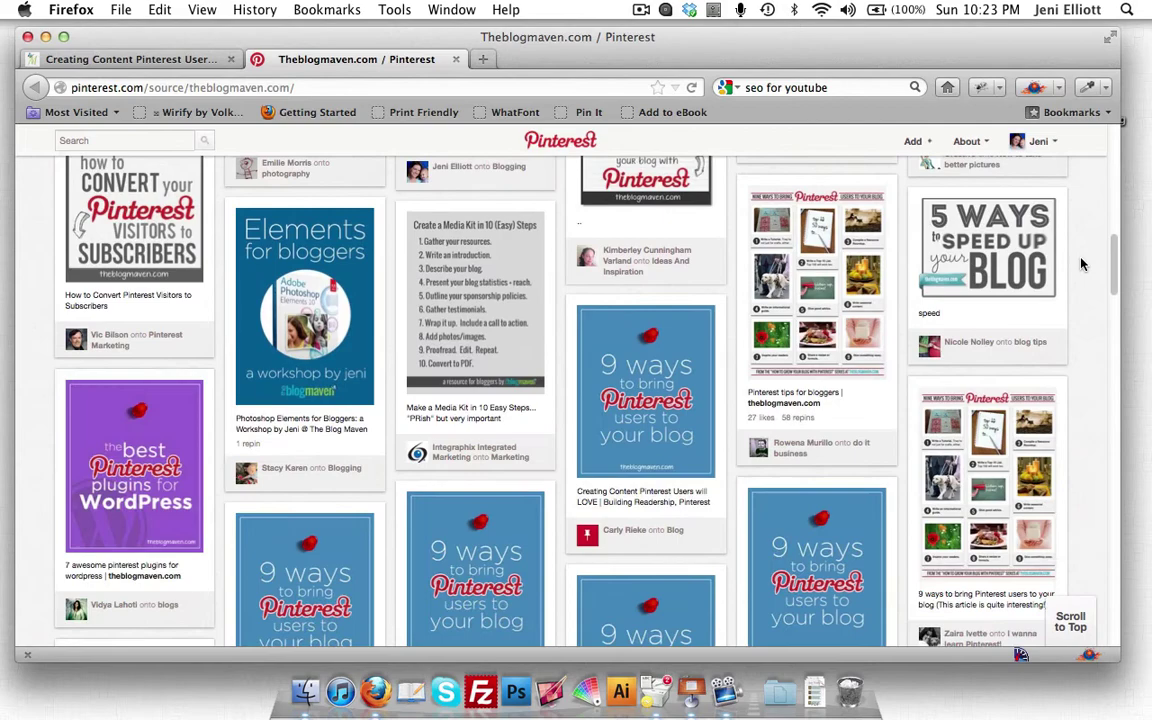
scroll(1081, 264, "down", 15)
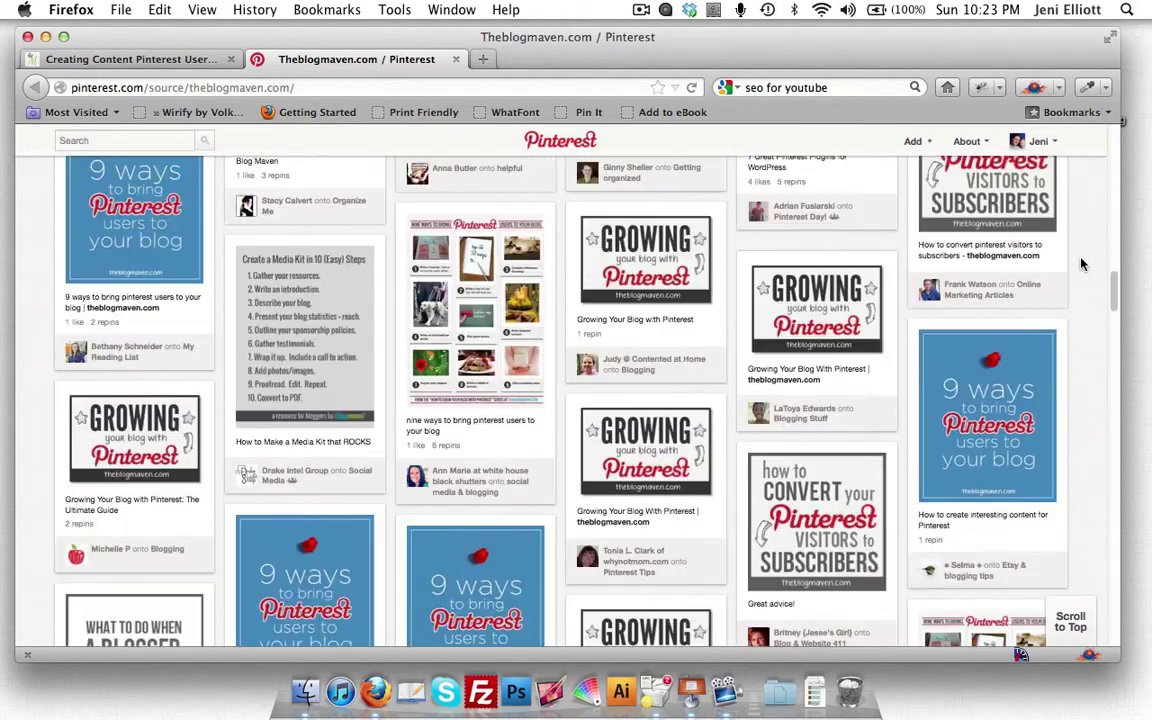
scroll(1081, 264, "down", 8)
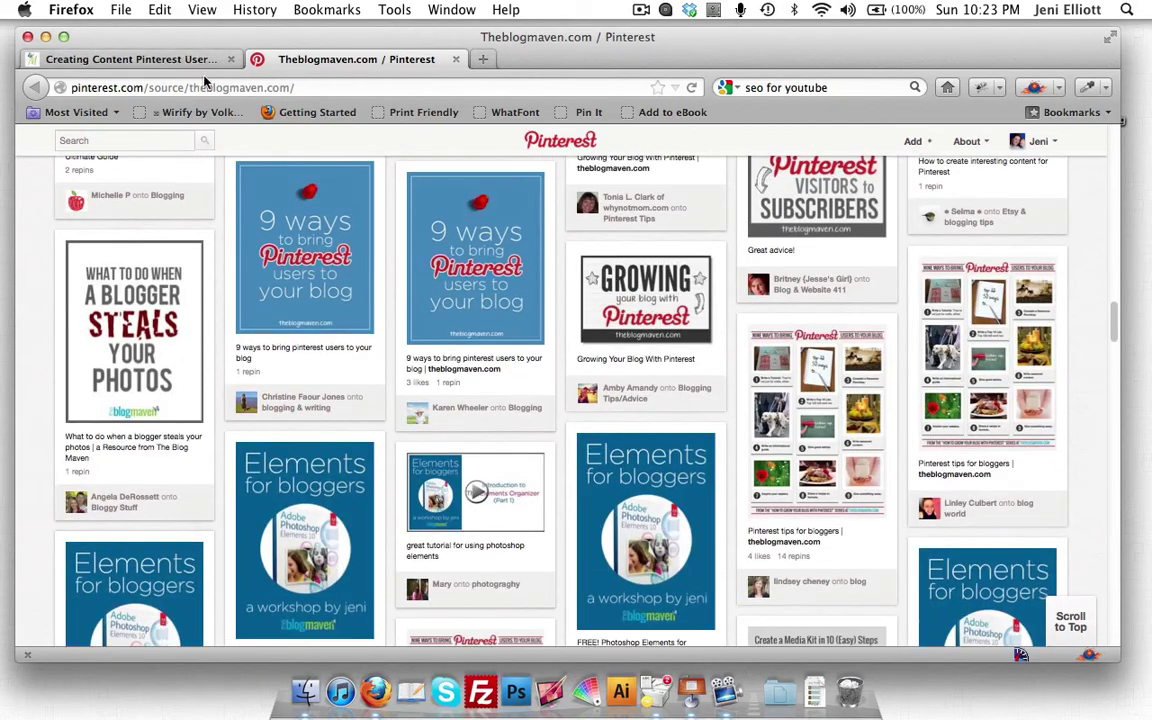
scroll(1075, 334, "down", 2)
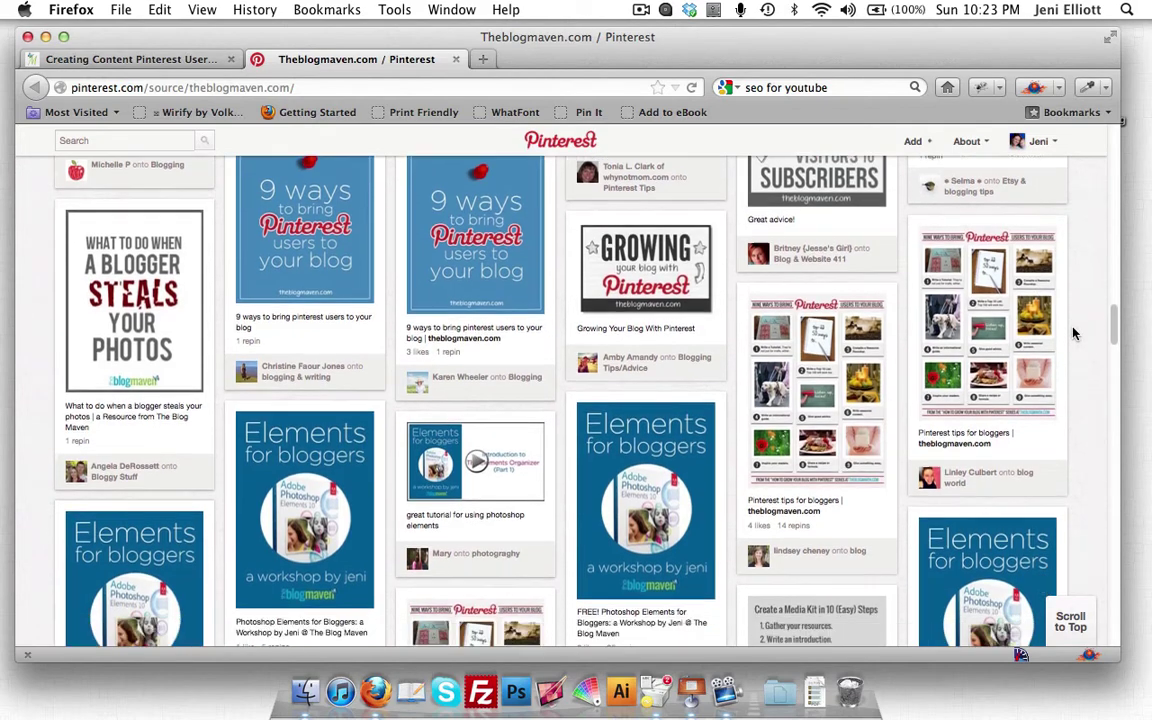
scroll(1075, 334, "down", 15)
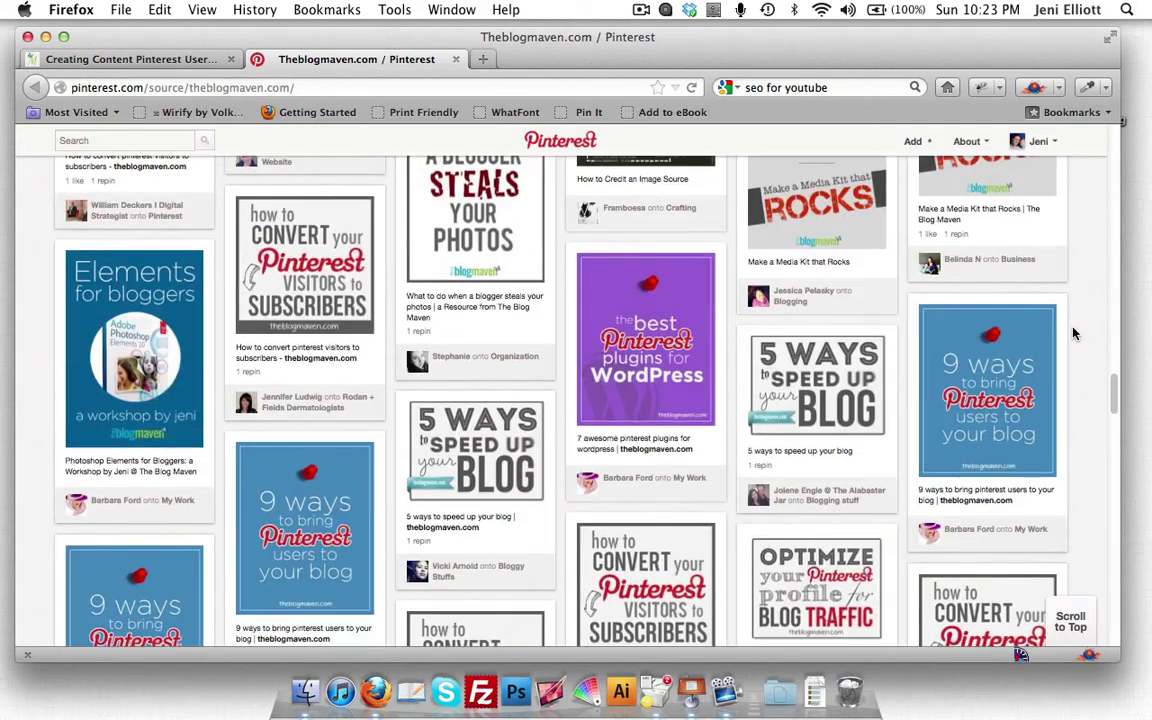
scroll(1075, 334, "down", 15)
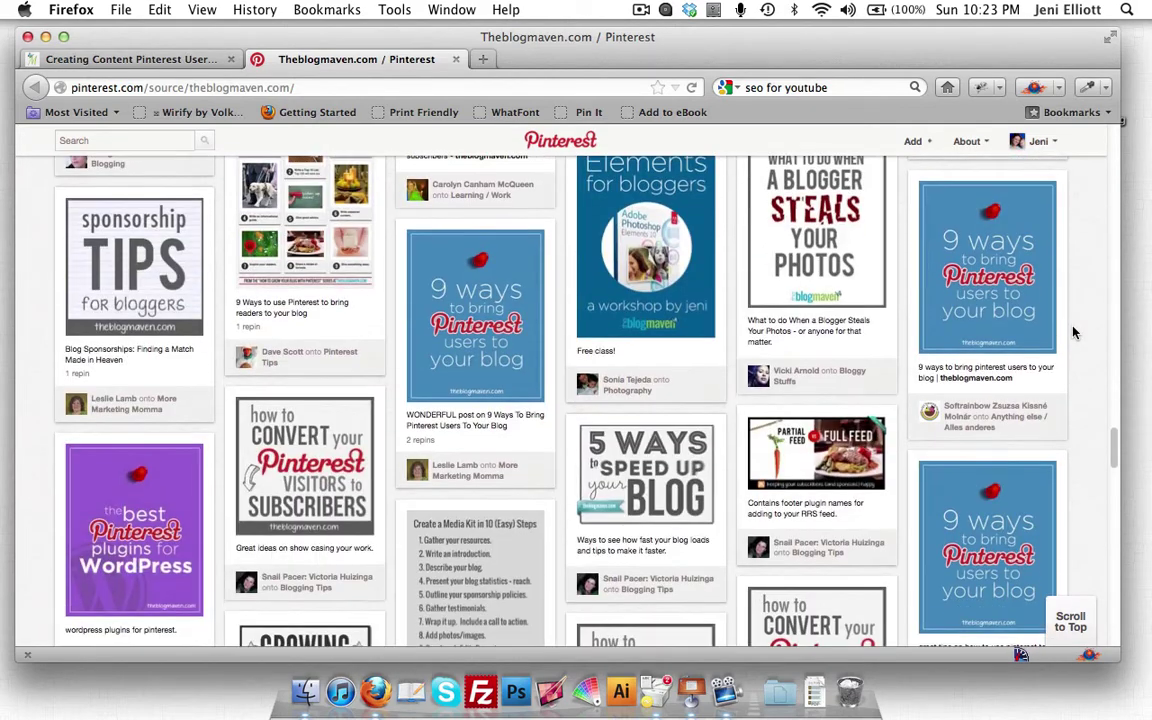
scroll(1075, 334, "down", 5)
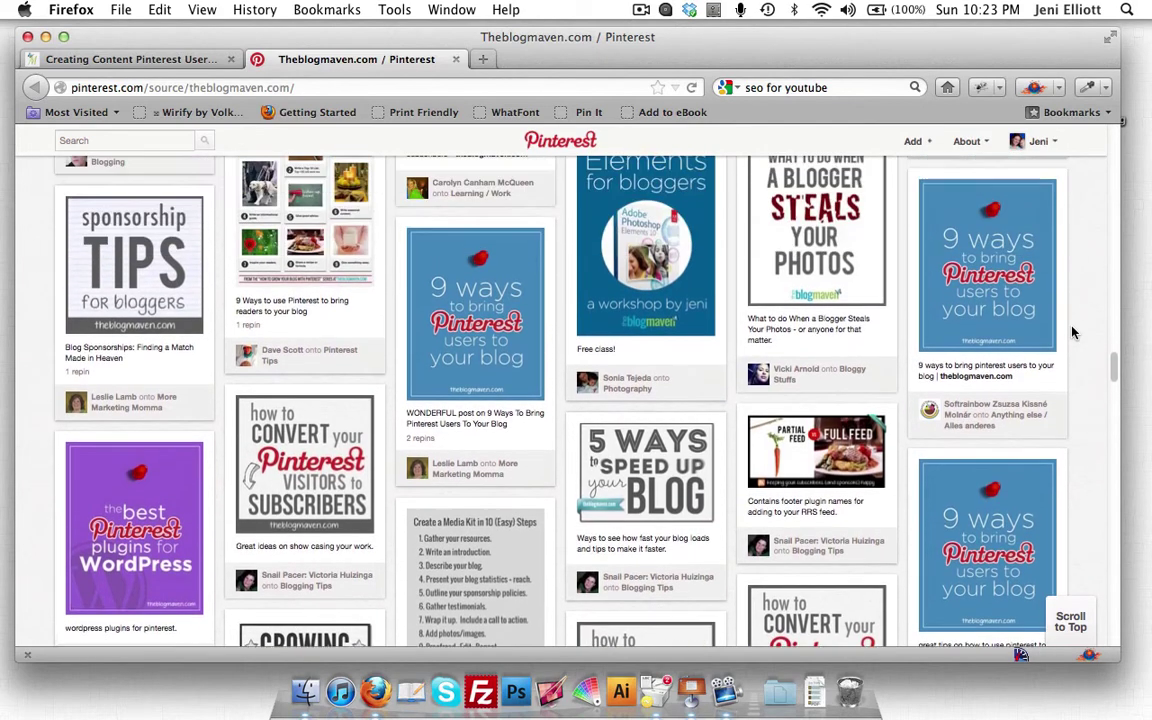
scroll(1073, 333, "up", 1)
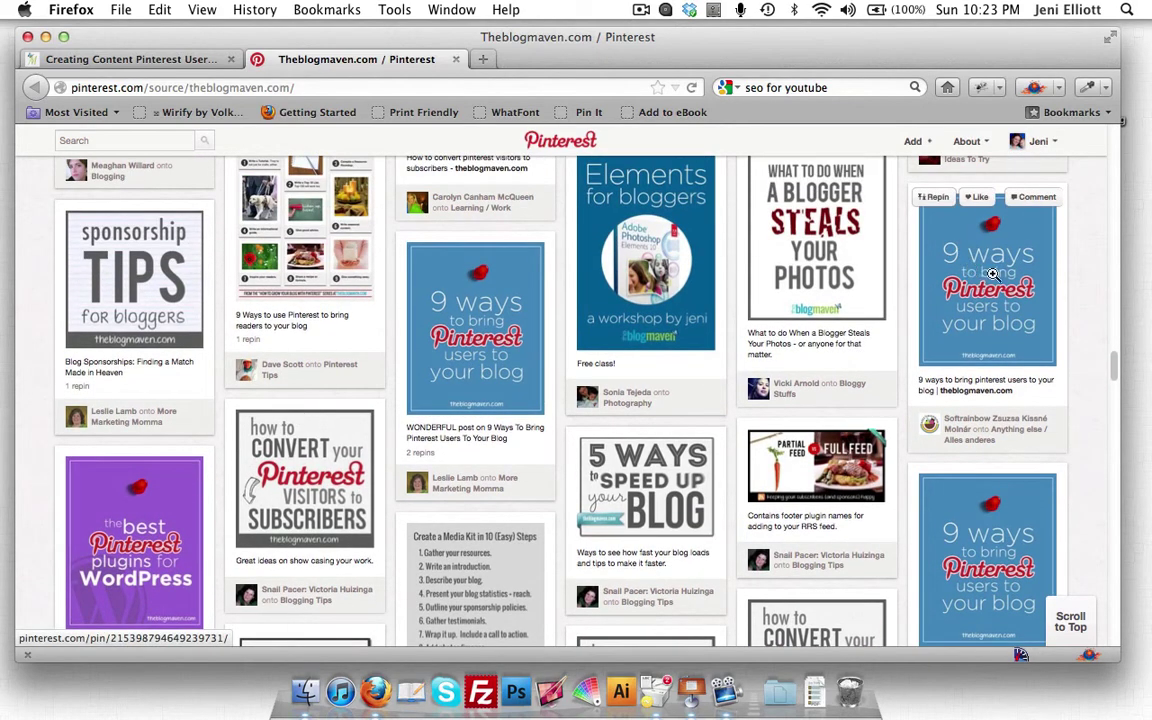
scroll(1086, 303, "down", 10)
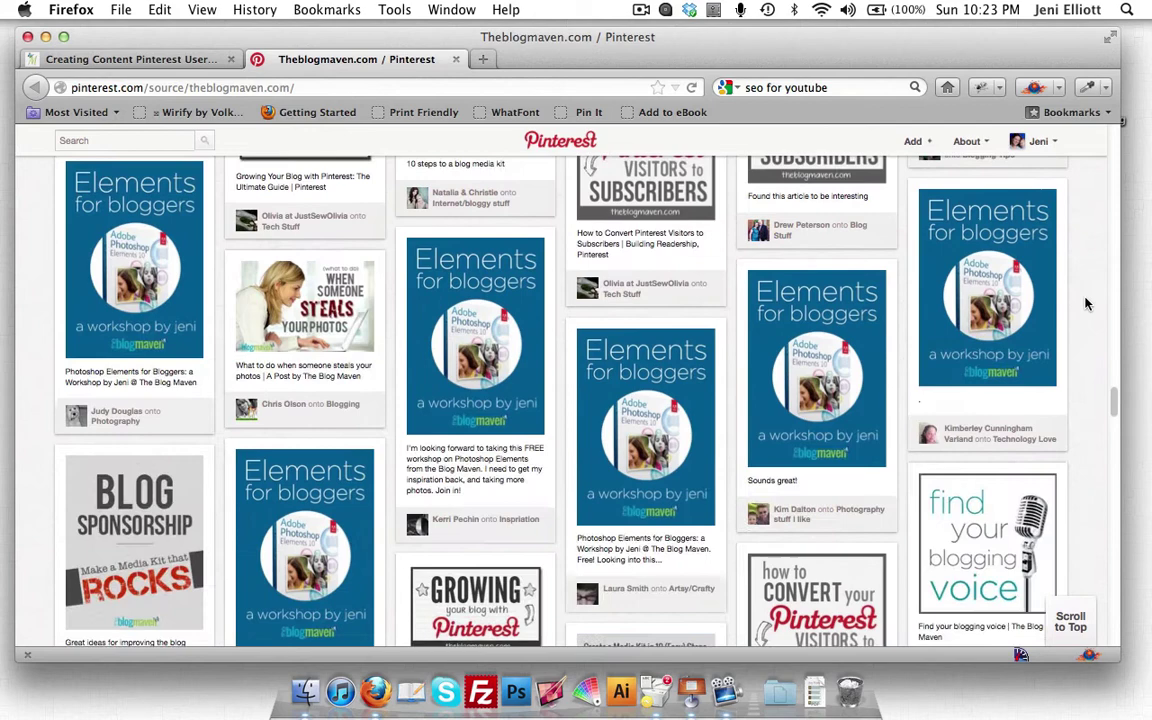
scroll(1087, 303, "down", 4)
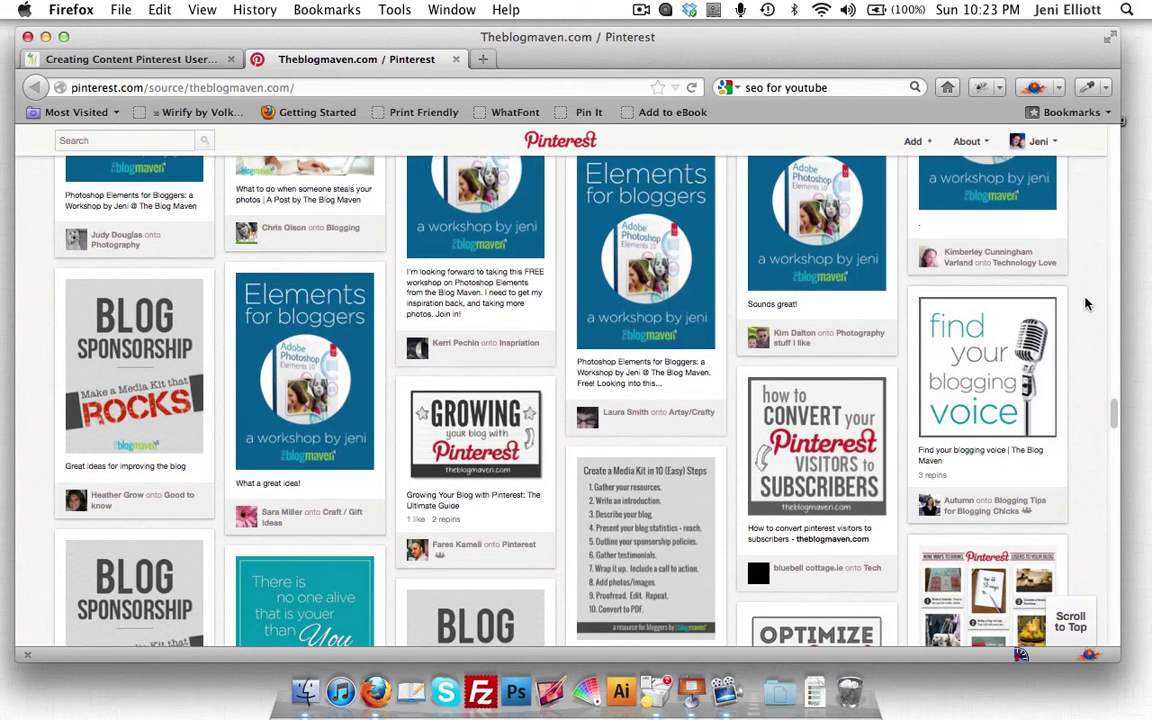
scroll(1086, 303, "down", 15)
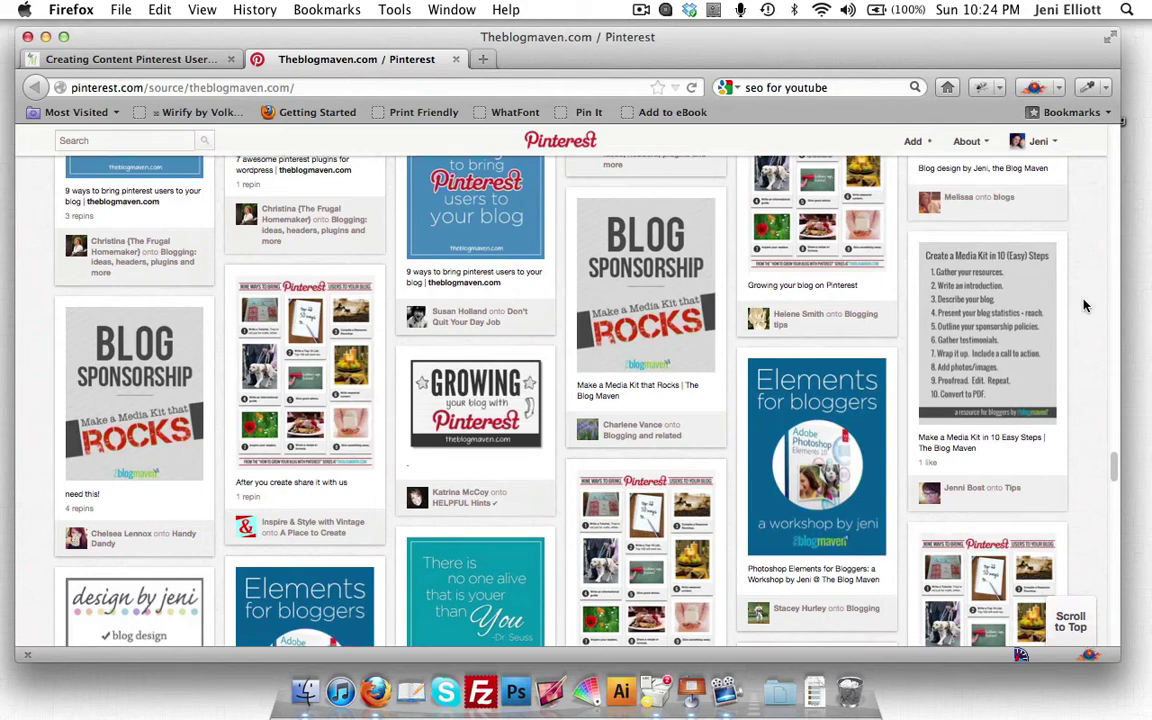
scroll(1085, 305, "down", 4)
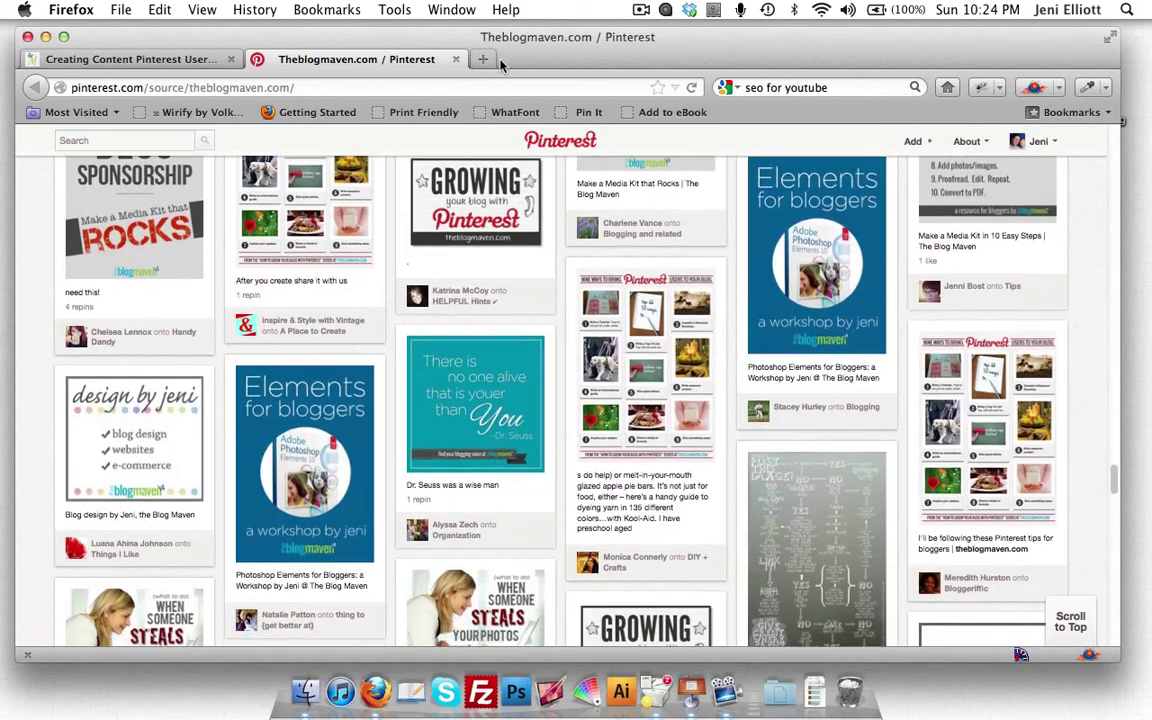
Close the Pinterest tab, shrink Firefox to reach the 9 ways image file on the desktop, then restore the window
left_click(456, 60)
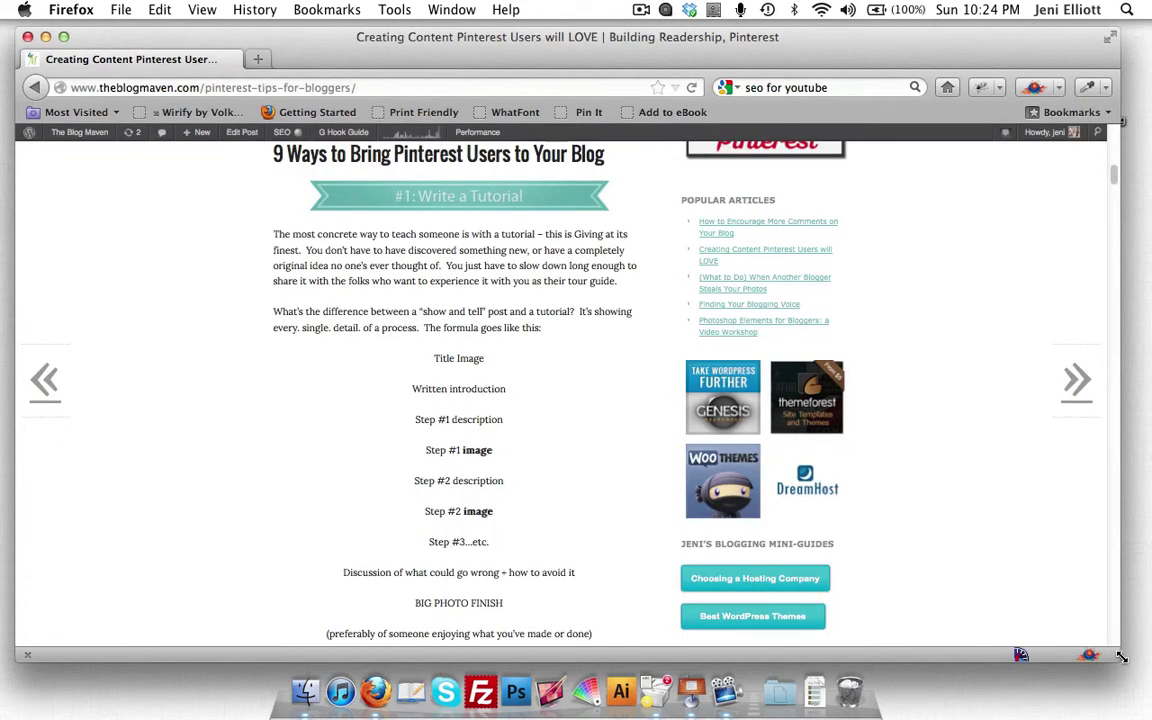
left_click_drag(1118, 656, 913, 612)
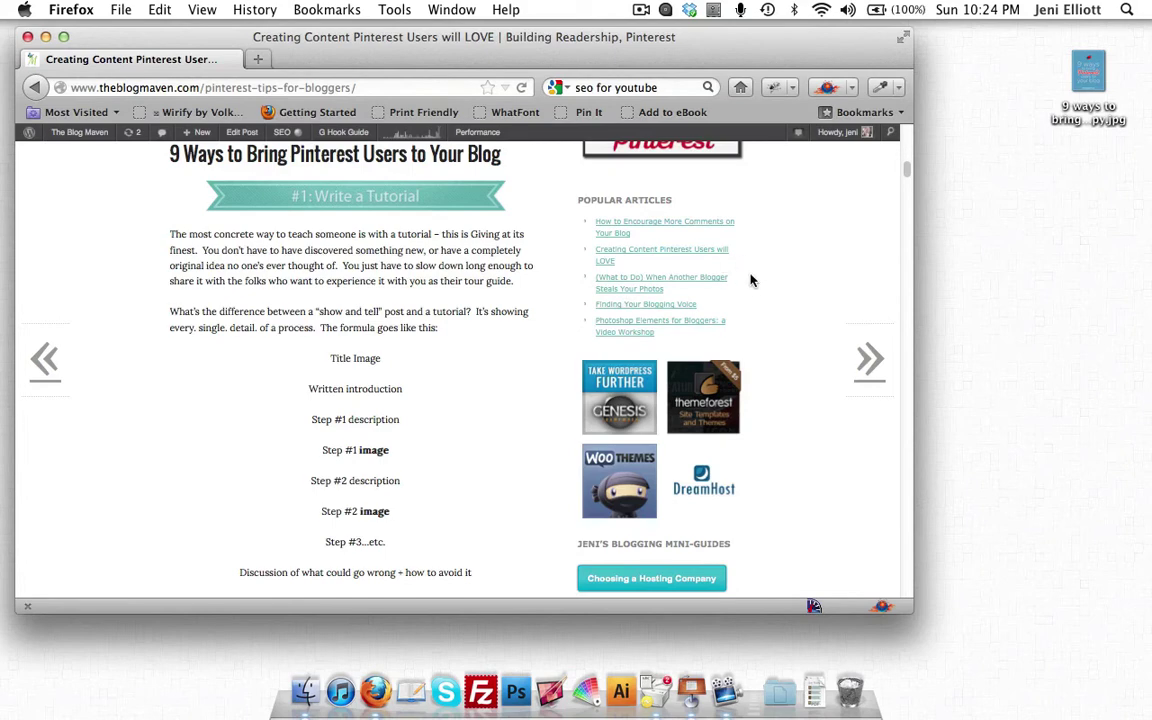
scroll(752, 281, "up", 4)
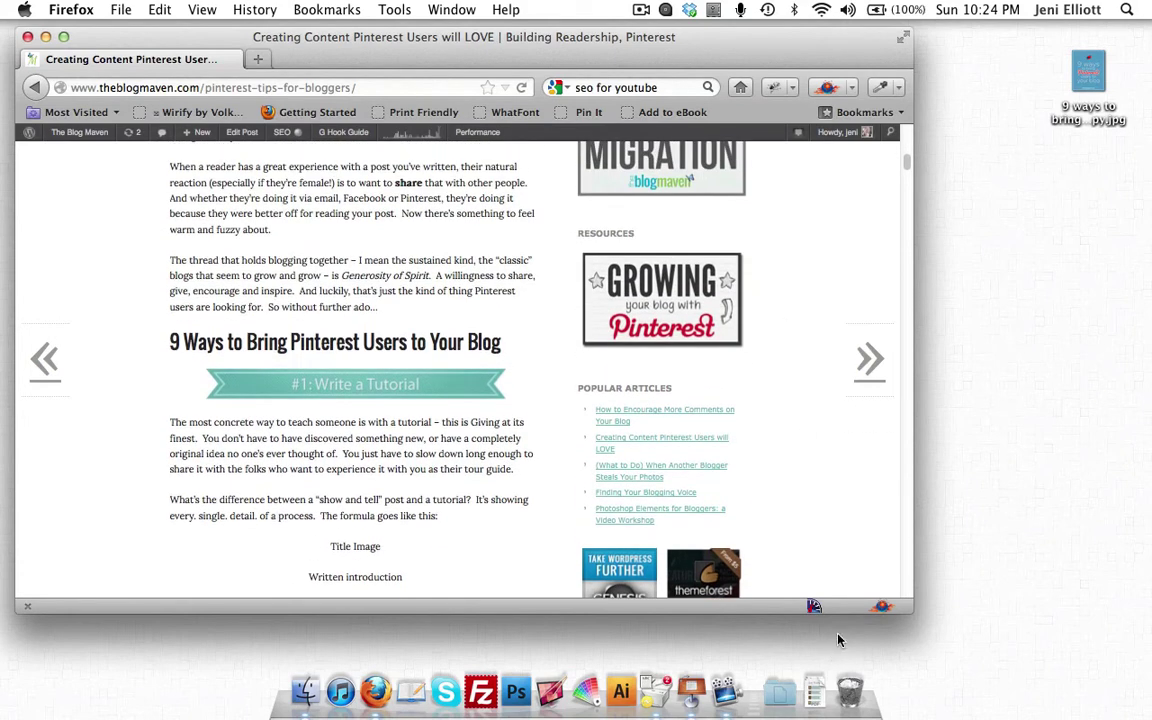
left_click_drag(907, 611, 1061, 664)
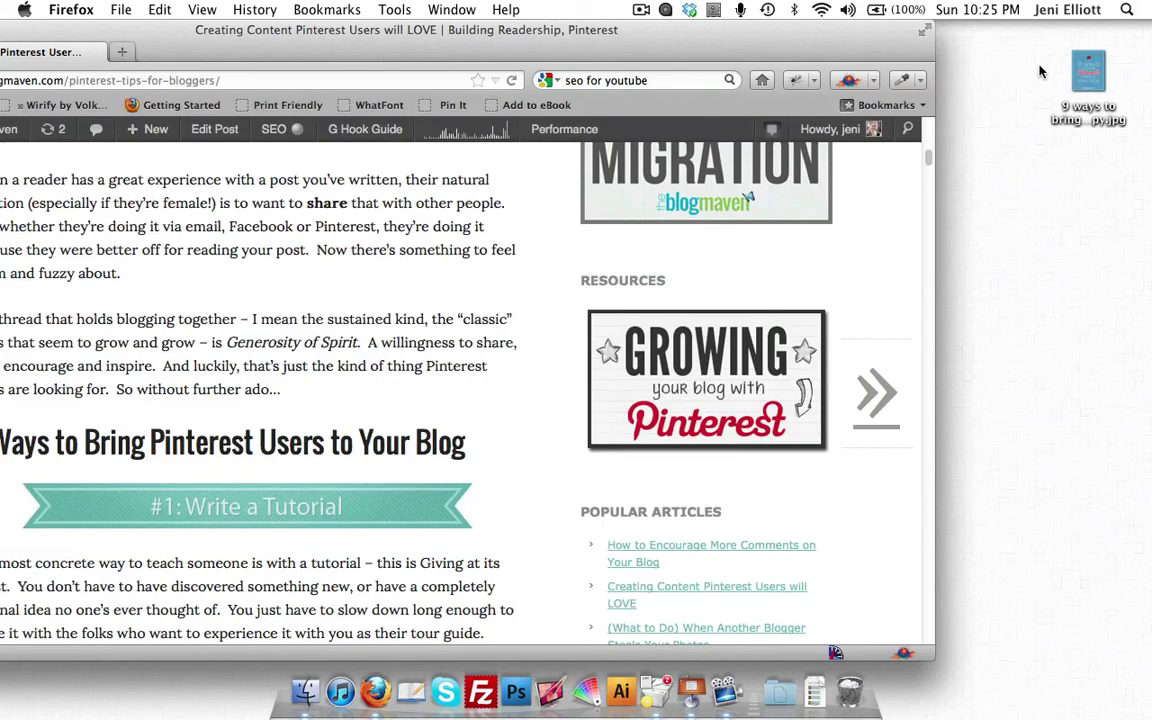
left_click(1090, 78)
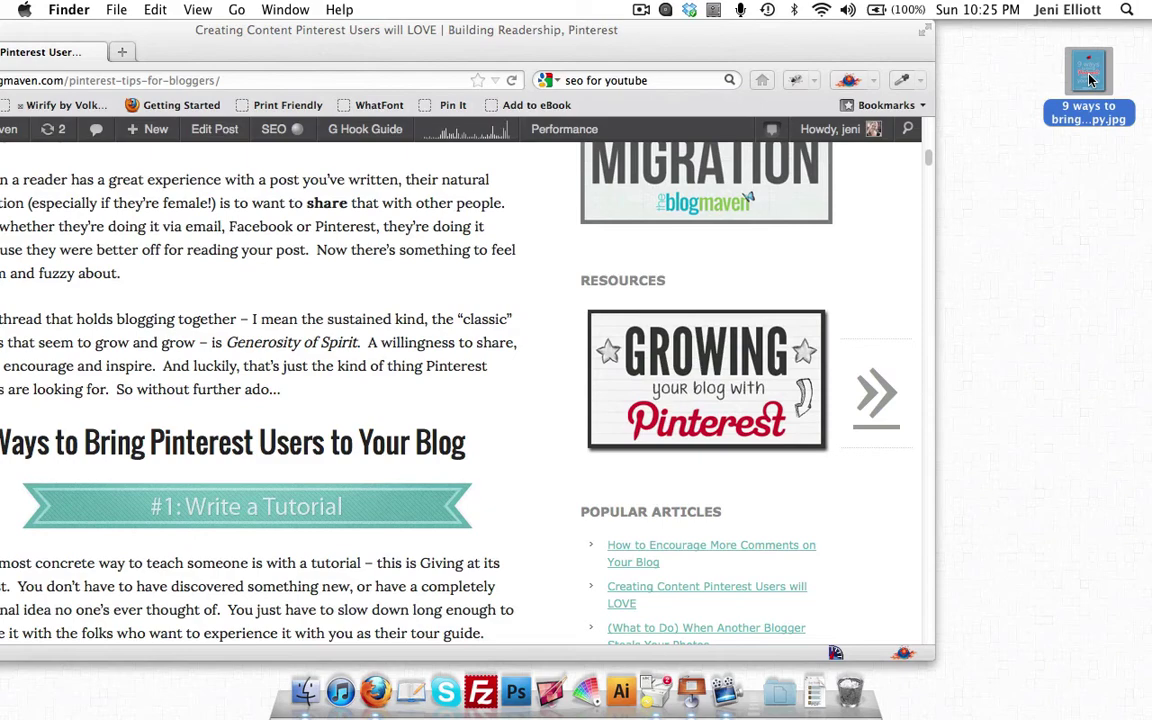
left_click_drag(593, 34, 735, 39)
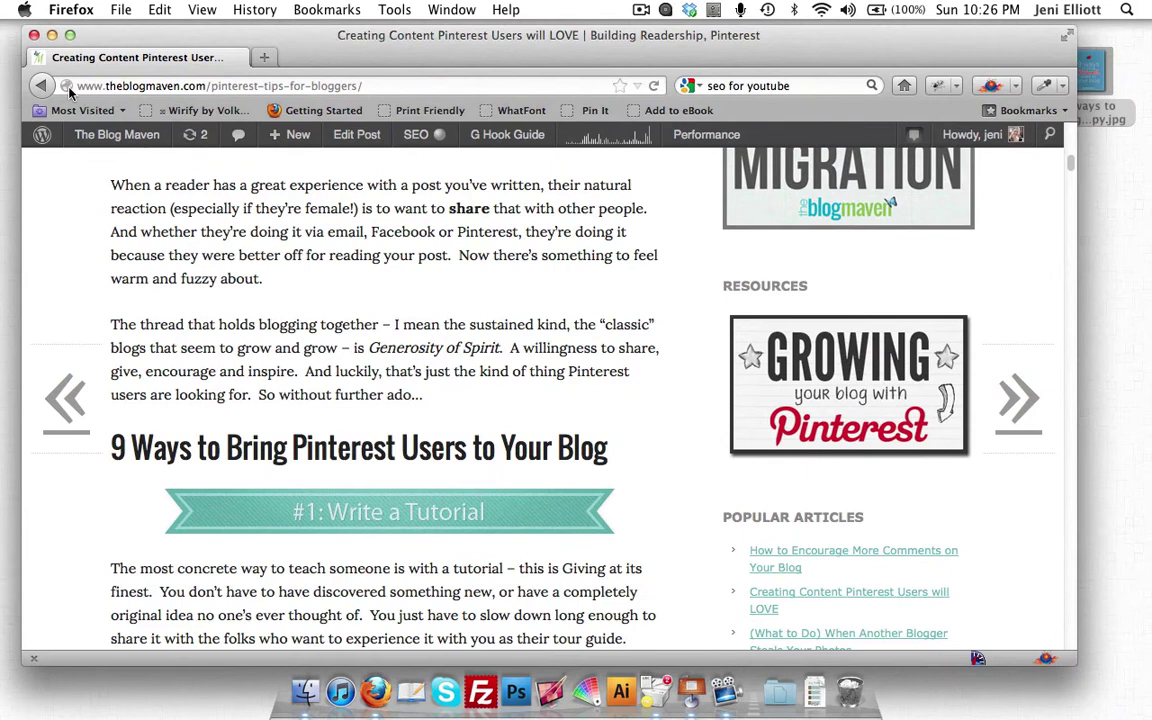
Open Media upload in a new tab and drop in the 9 ways image file
mouse_move(290, 136)
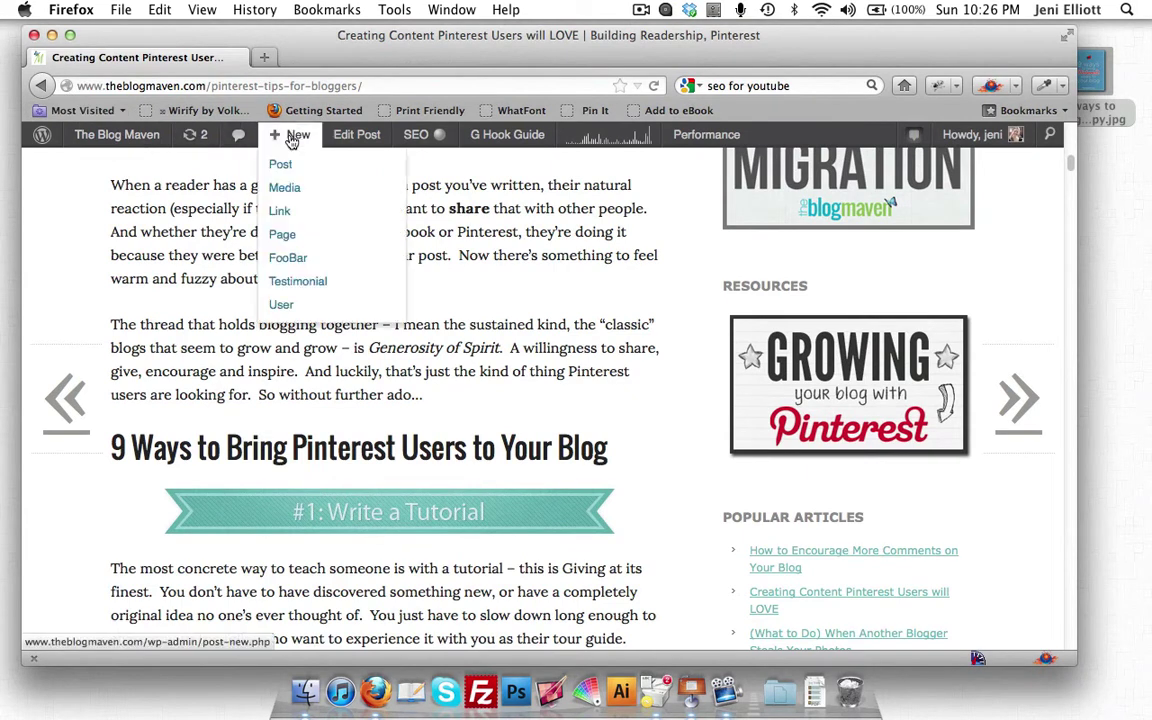
right_click(288, 196)
left_click(325, 199)
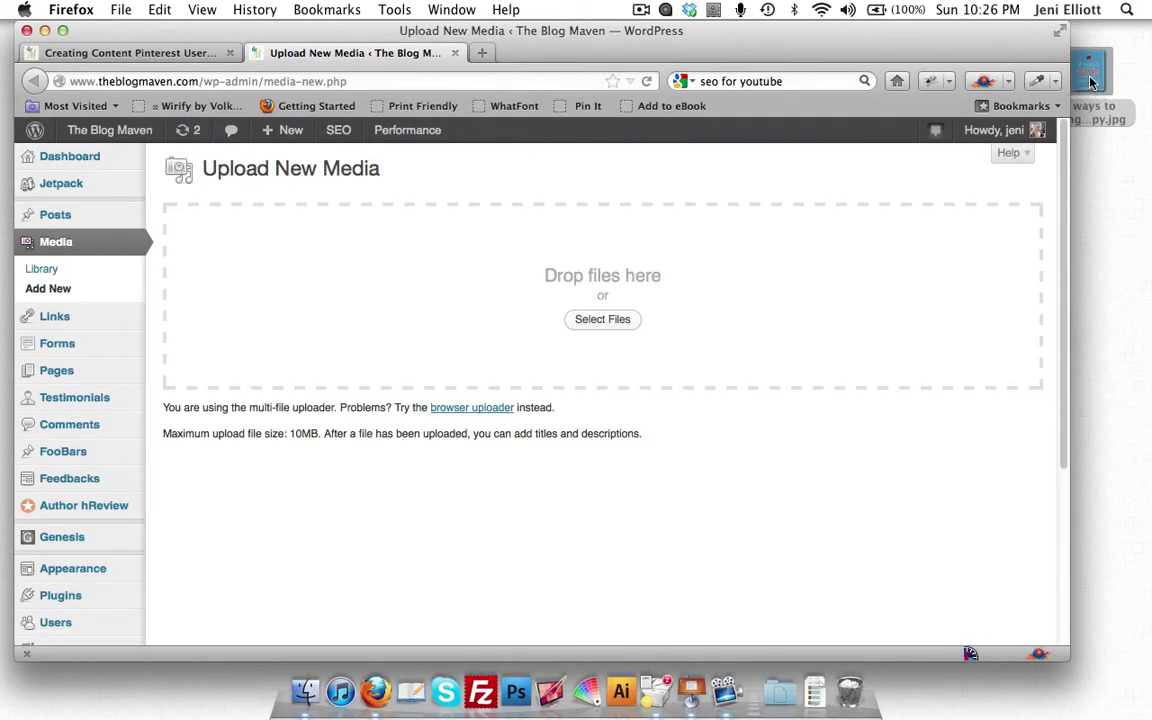
left_click_drag(1092, 82, 345, 265)
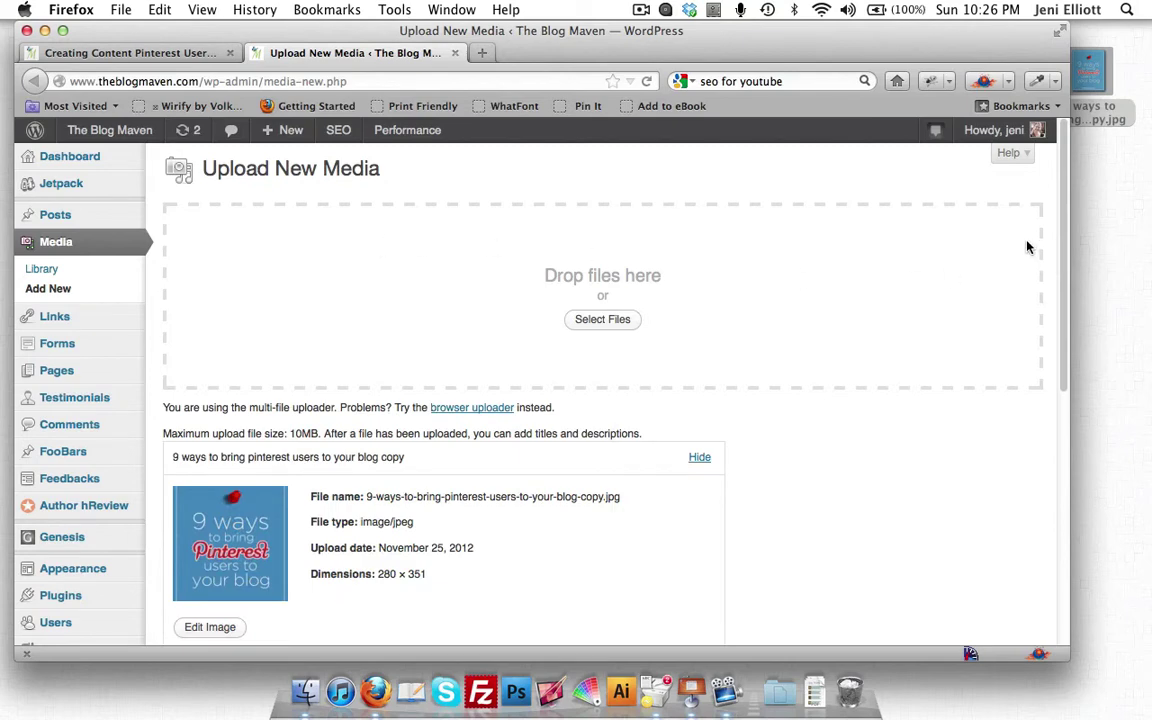
Retitle the image '9 ways to bring pinterest users to your blog | theblogmaven.com' and reuse it as alt text
scroll(1028, 247, "down", 5)
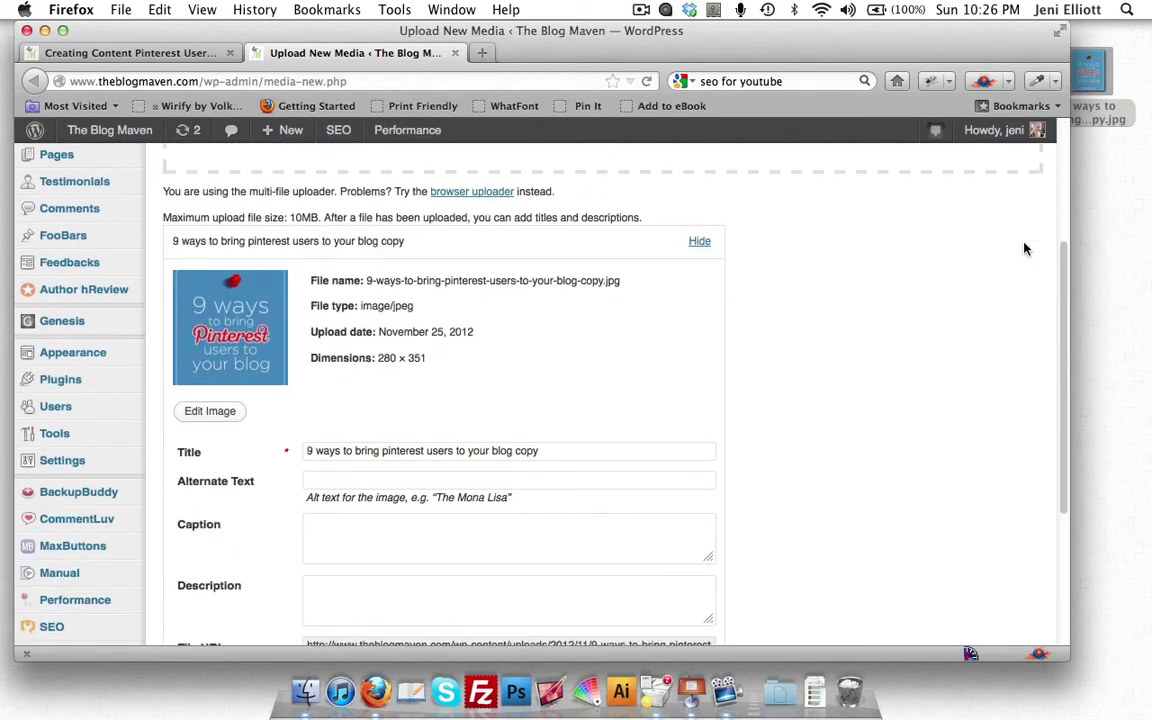
scroll(1024, 248, "down", 4)
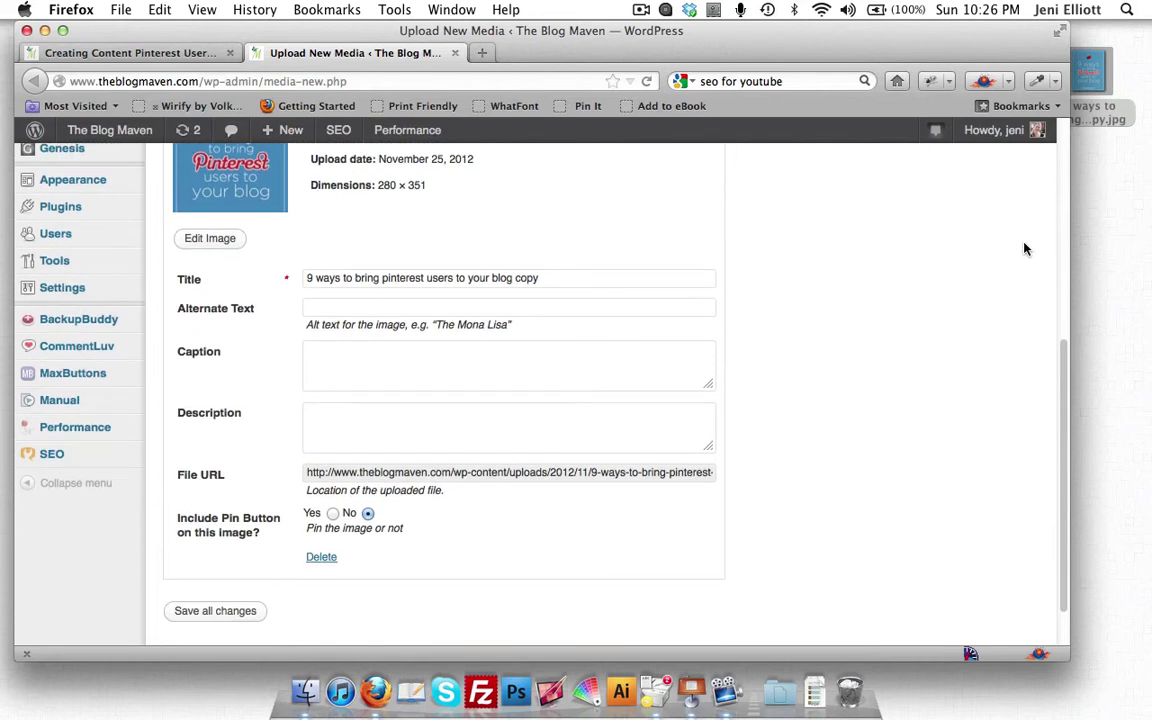
double_click(517, 278)
key("BackSpace")
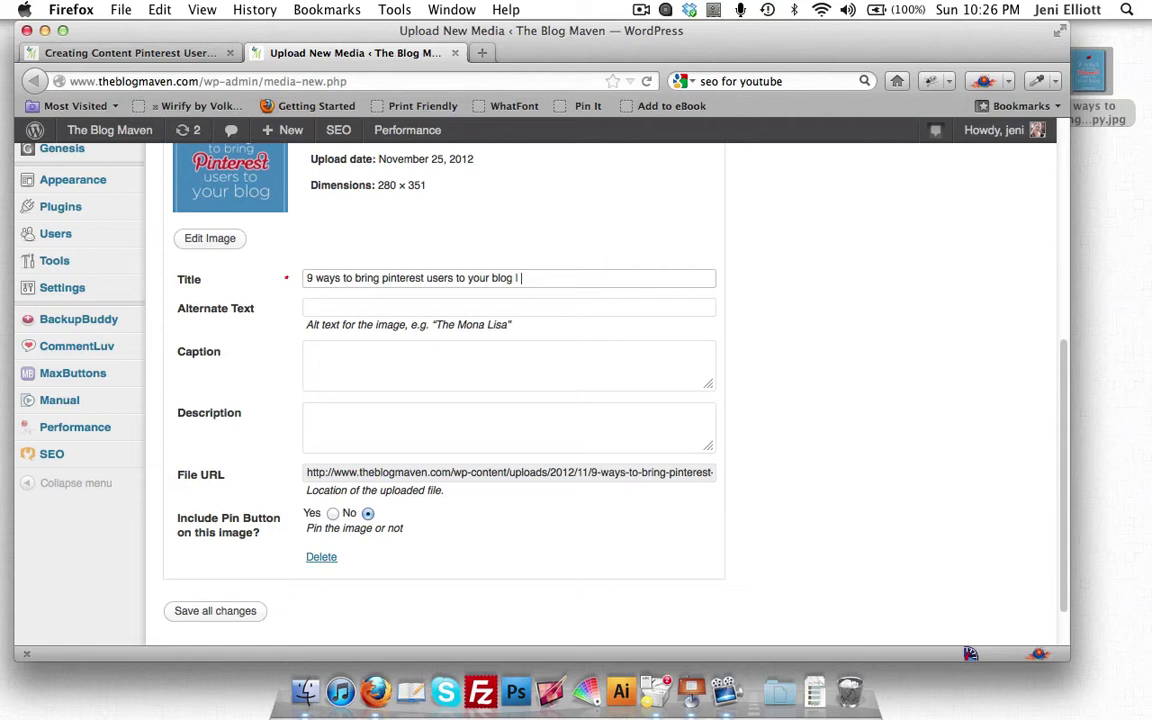
type("heblogmaven.com")
triple_click(520, 278)
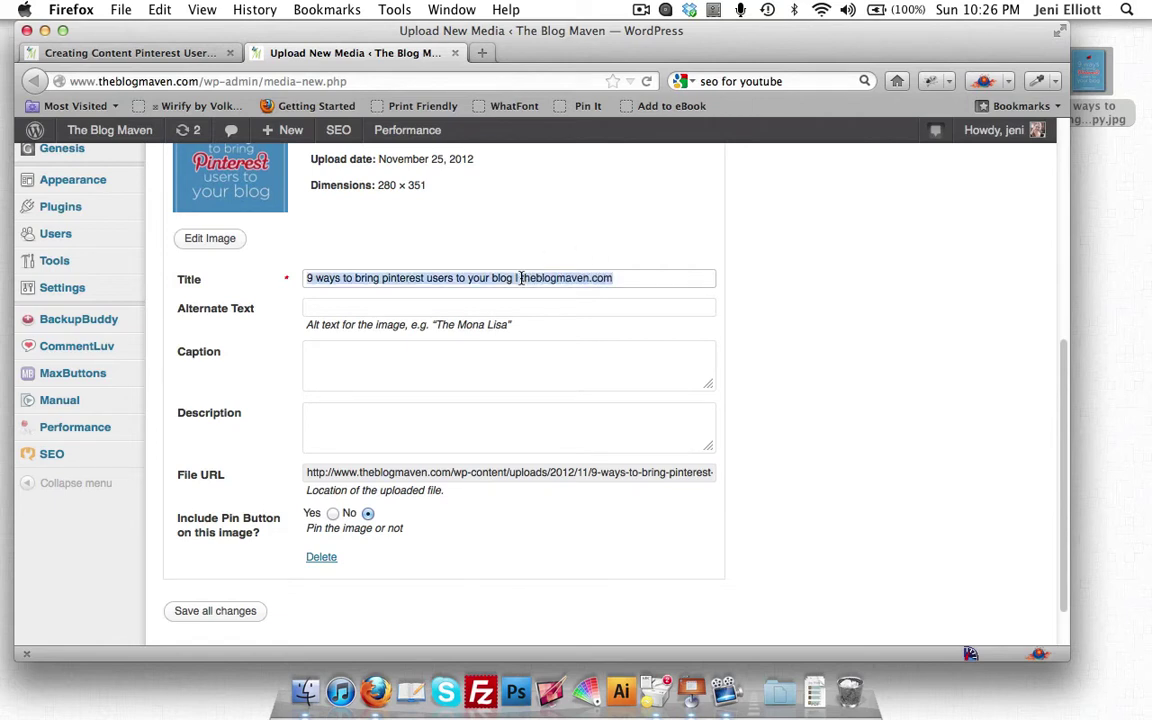
key("super+c")
left_click(517, 313)
key("super+v")
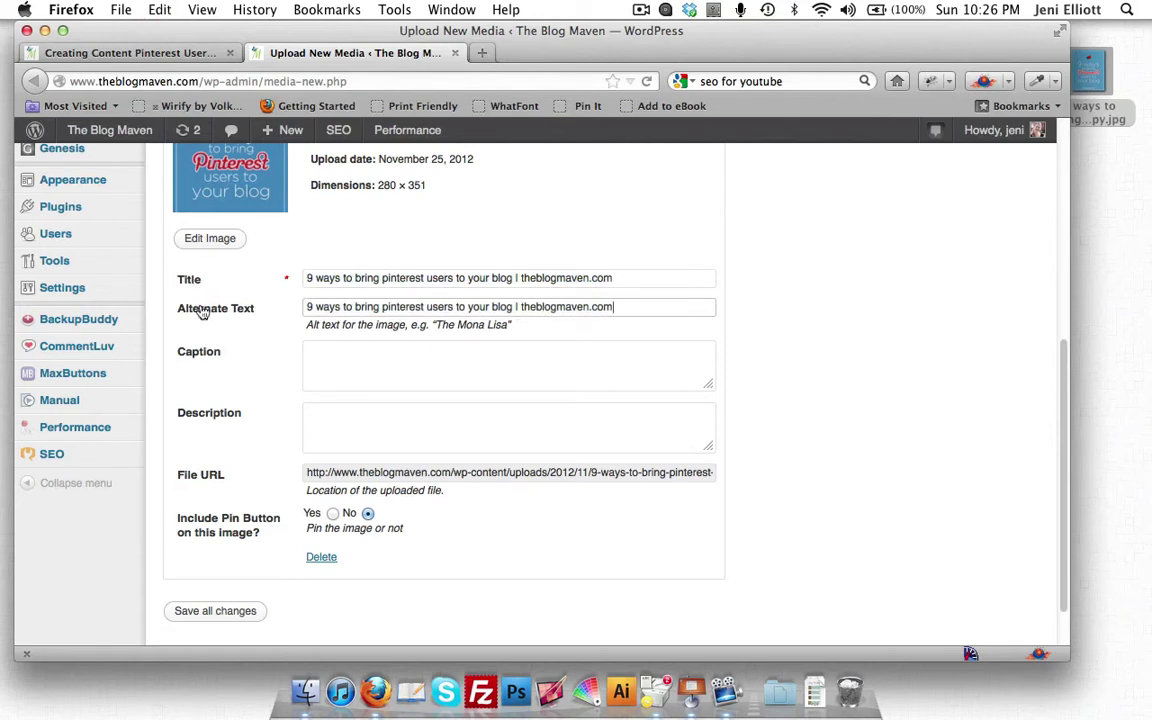
Copy the image's File URL and save the media changes
scroll(751, 305, "down", 2)
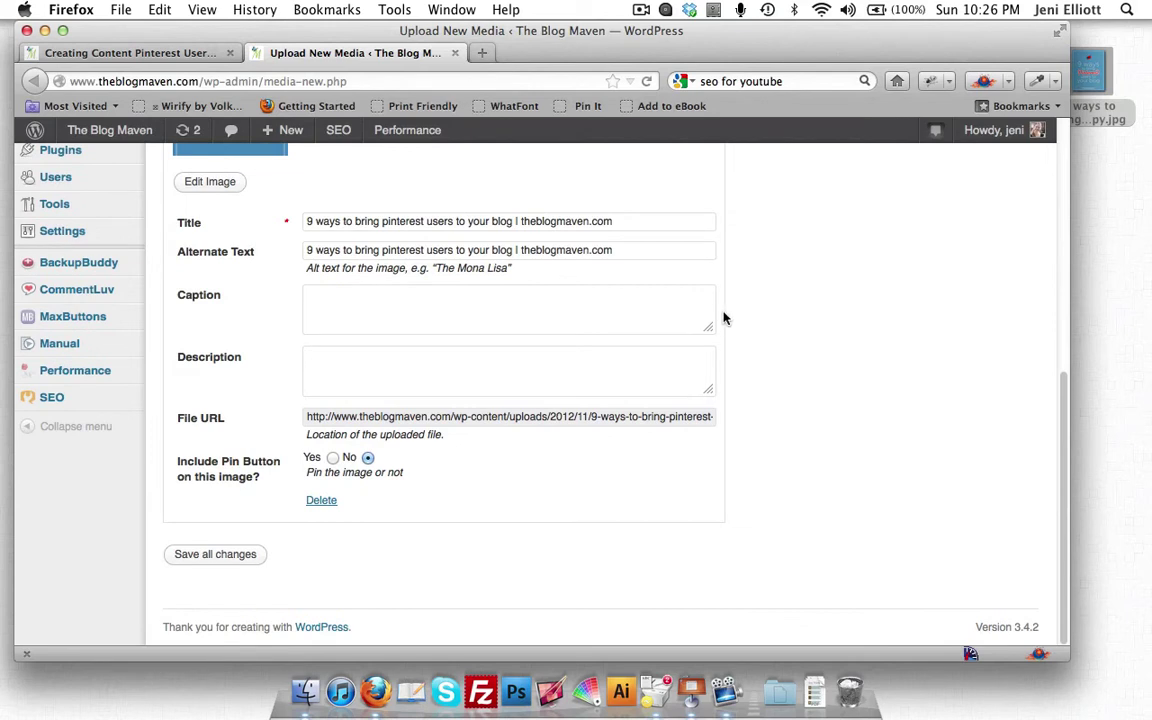
left_click(341, 416)
left_click_drag(307, 418, 728, 423)
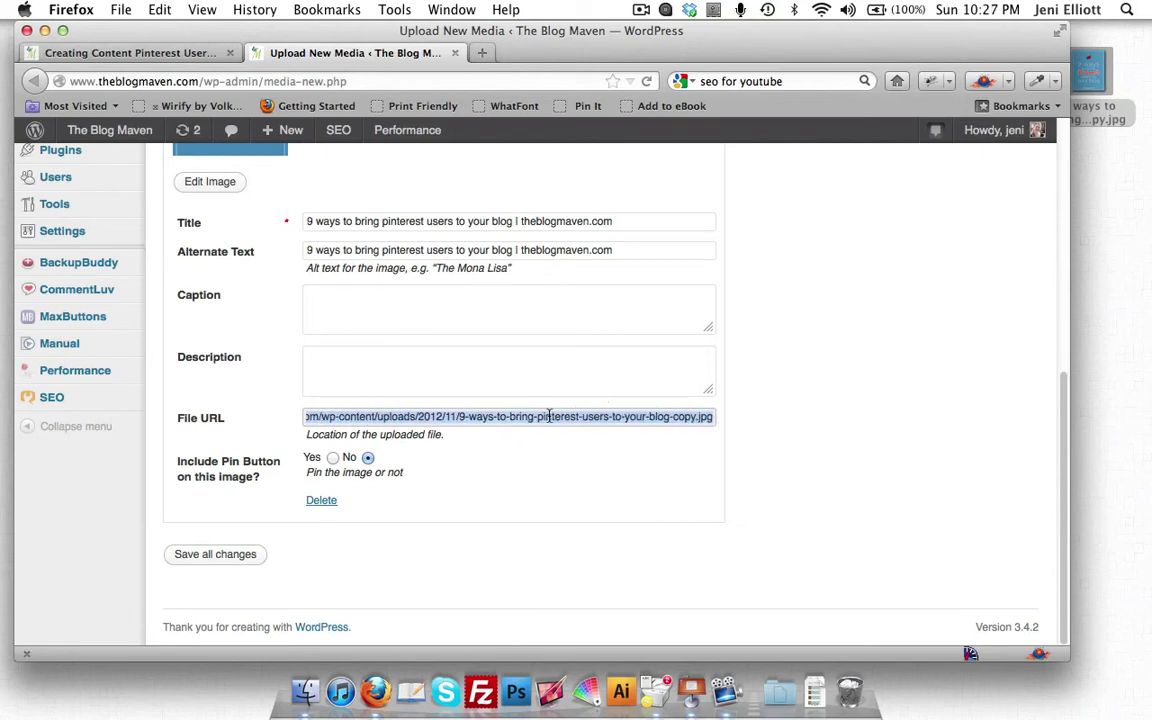
key("super+c")
left_click(218, 555)
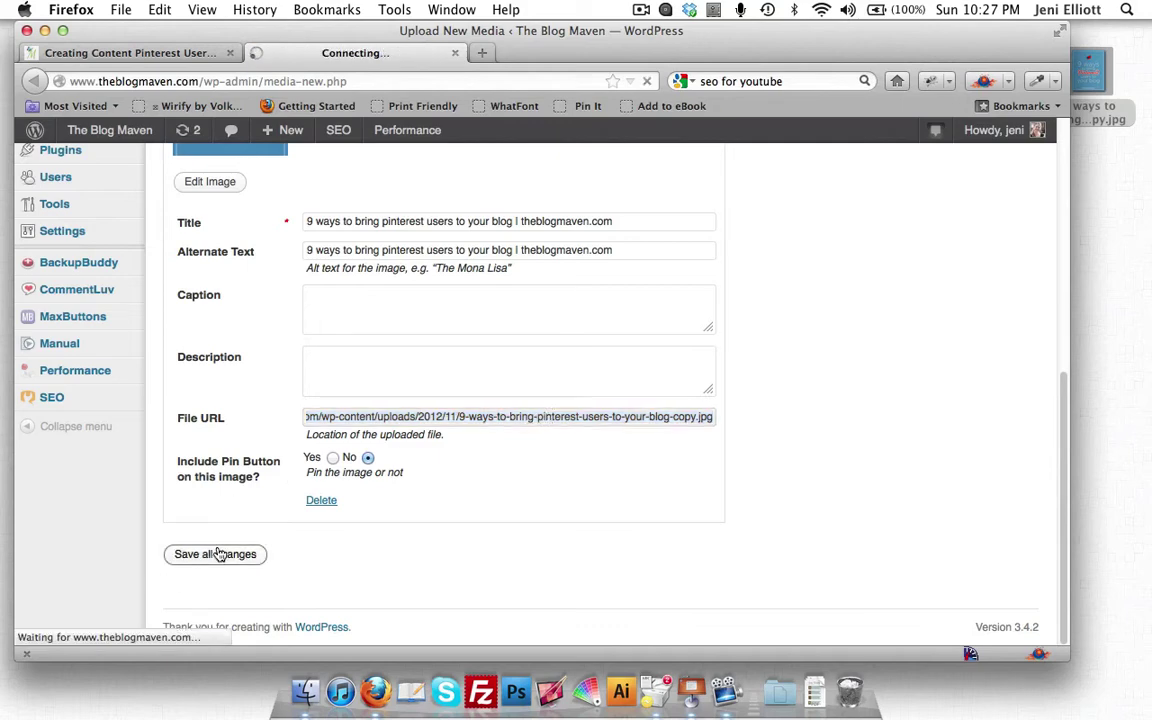
Go to Appearance > Widgets and expand the Primary Sidebar area
mouse_move(74, 496)
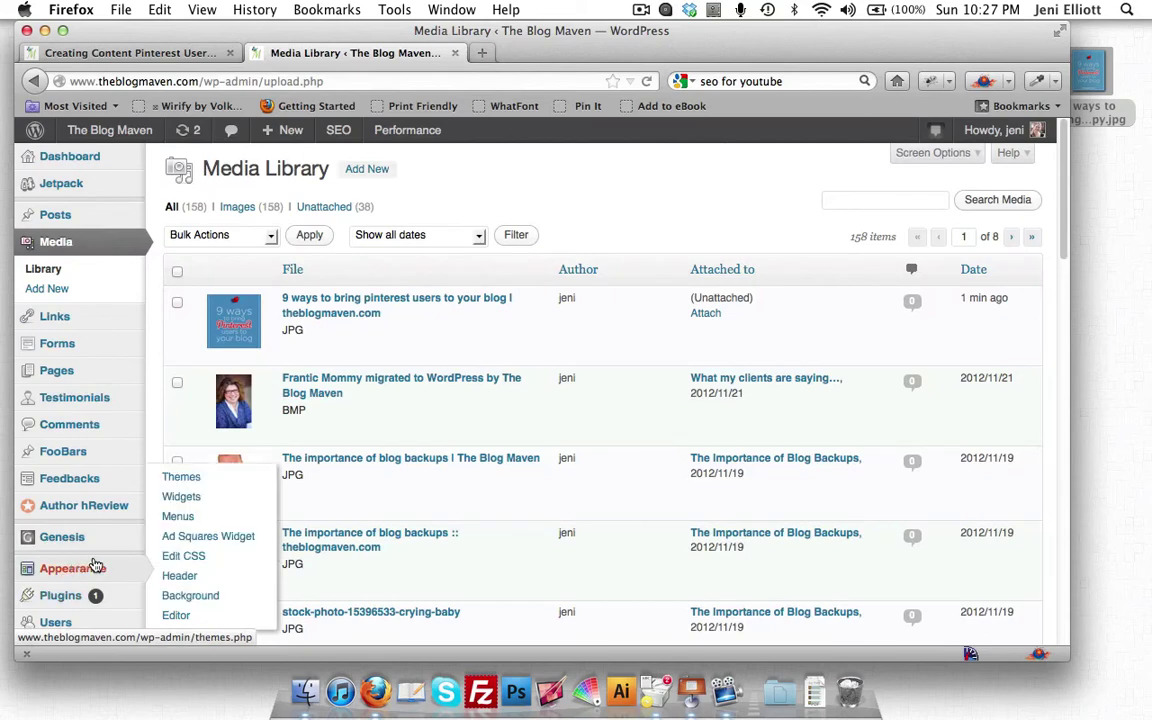
left_click(197, 498)
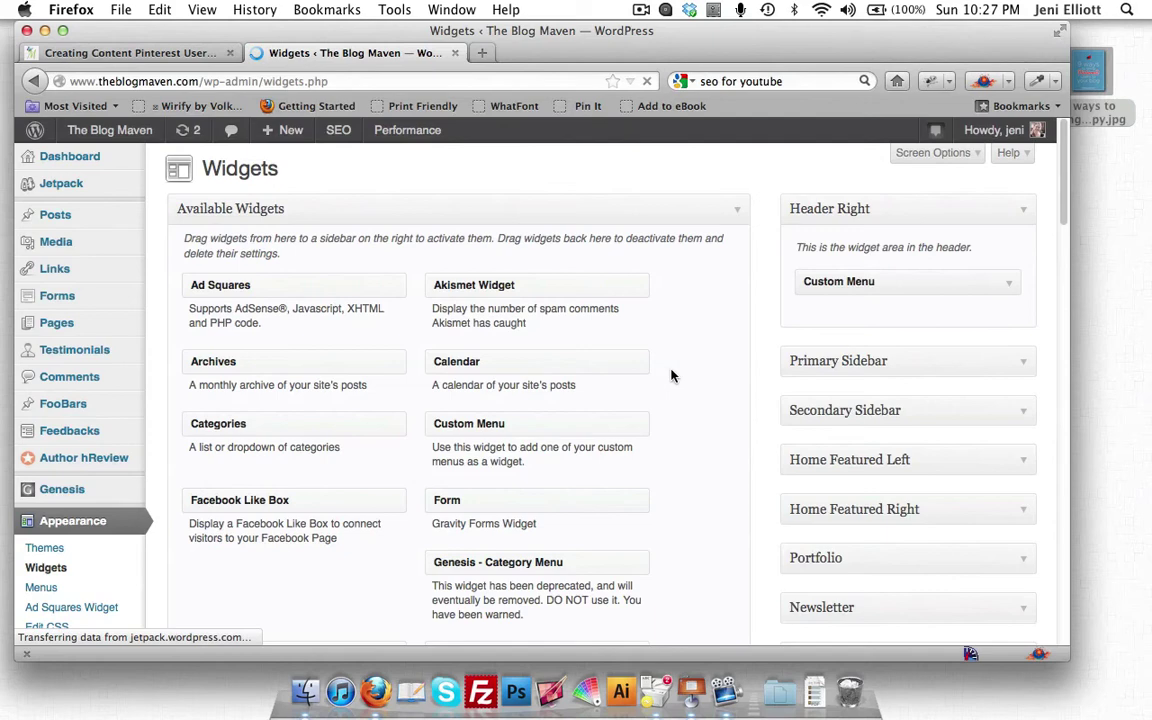
left_click_drag(1069, 355, 1106, 355)
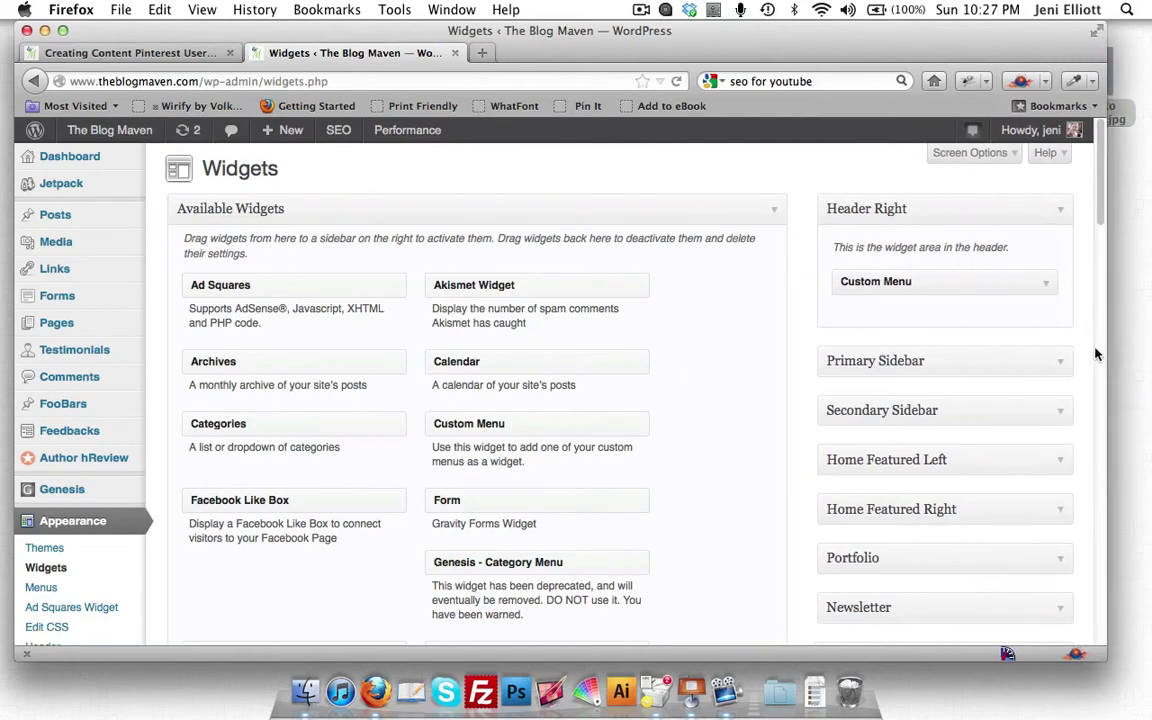
left_click(1064, 365)
Drag a Text widget into the Primary Sidebar beneath Wordpress Popular Posts
scroll(1043, 388, "down", 5)
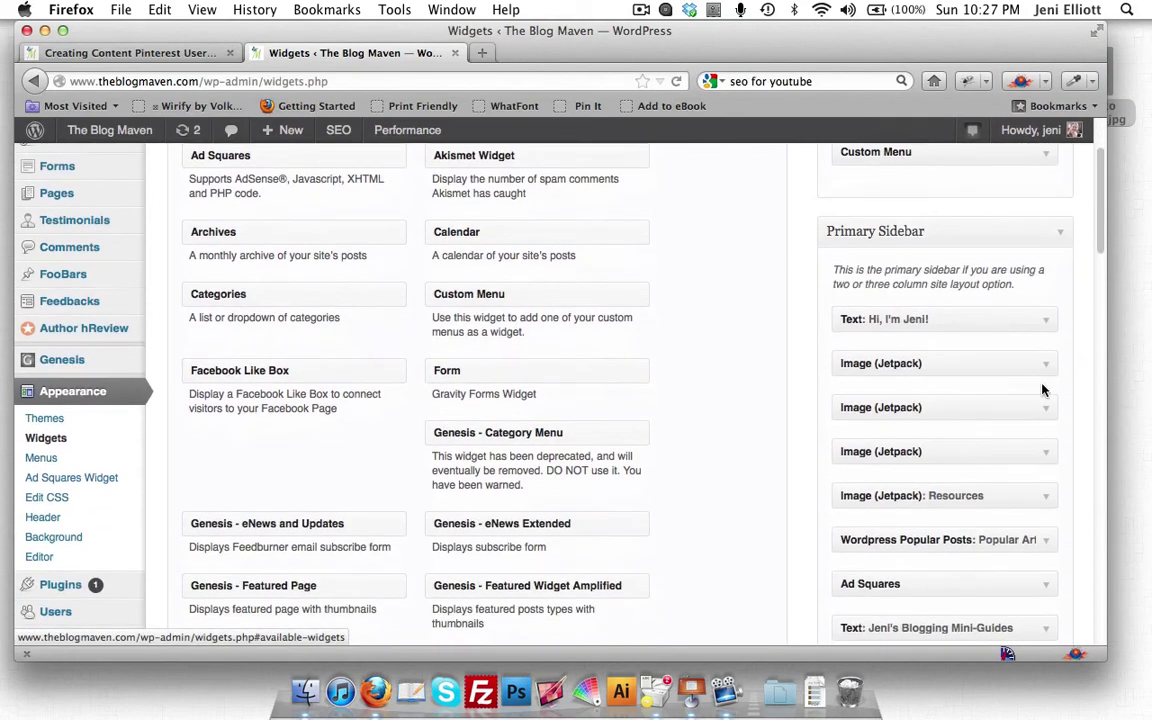
scroll(1043, 390, "down", 9)
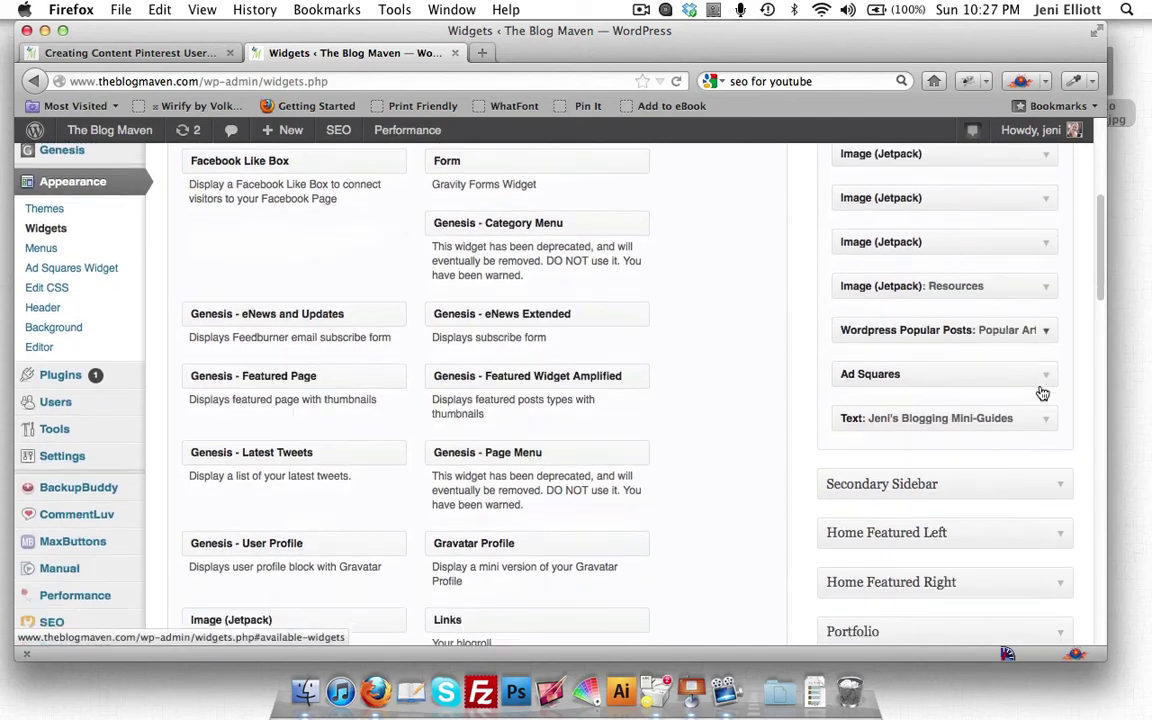
scroll(1040, 395, "down", 8)
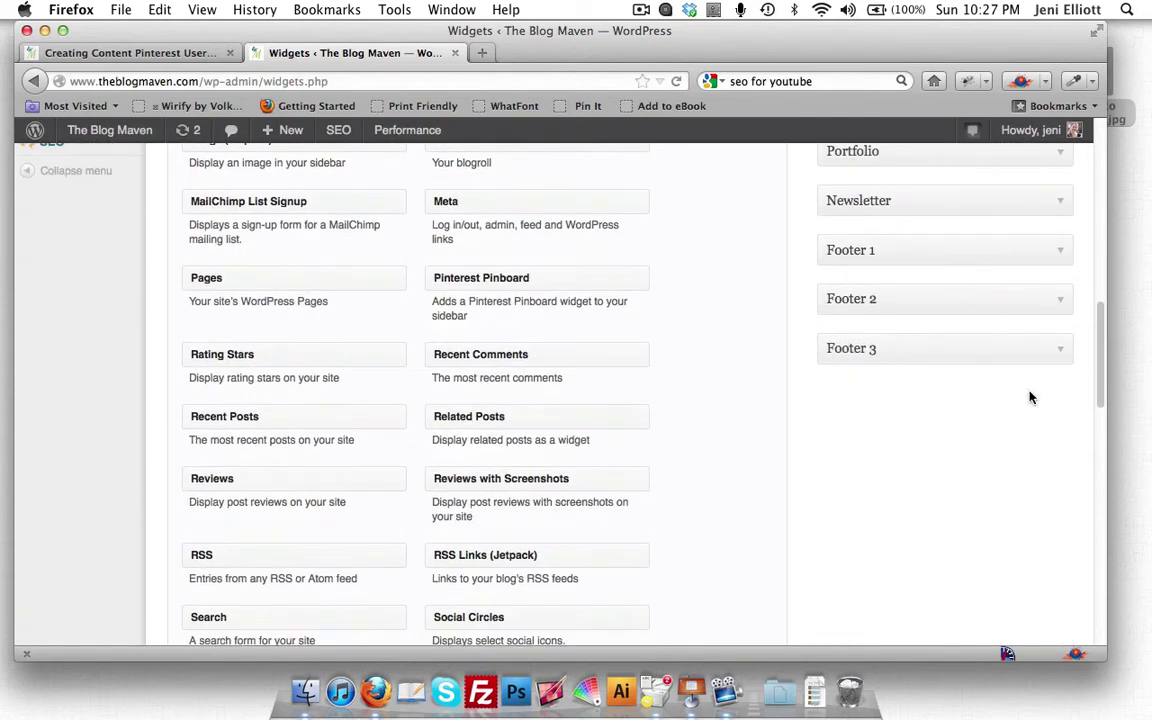
scroll(1030, 395, "down", 5)
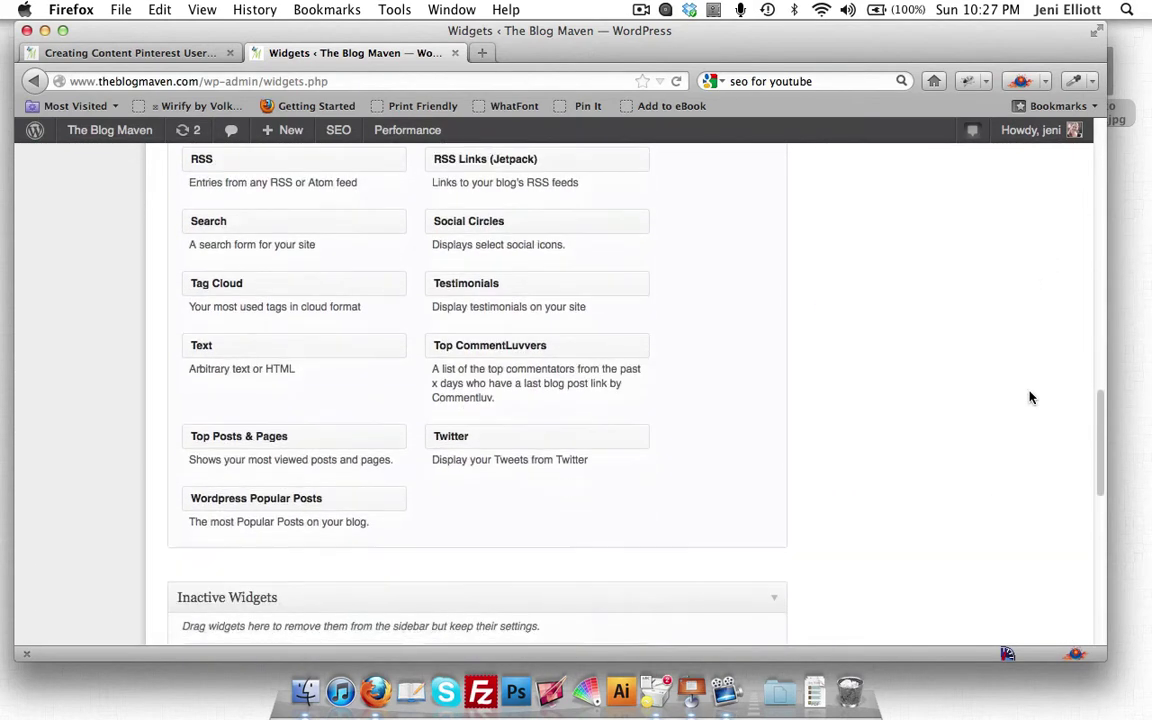
left_click_drag(323, 316, 969, 471)
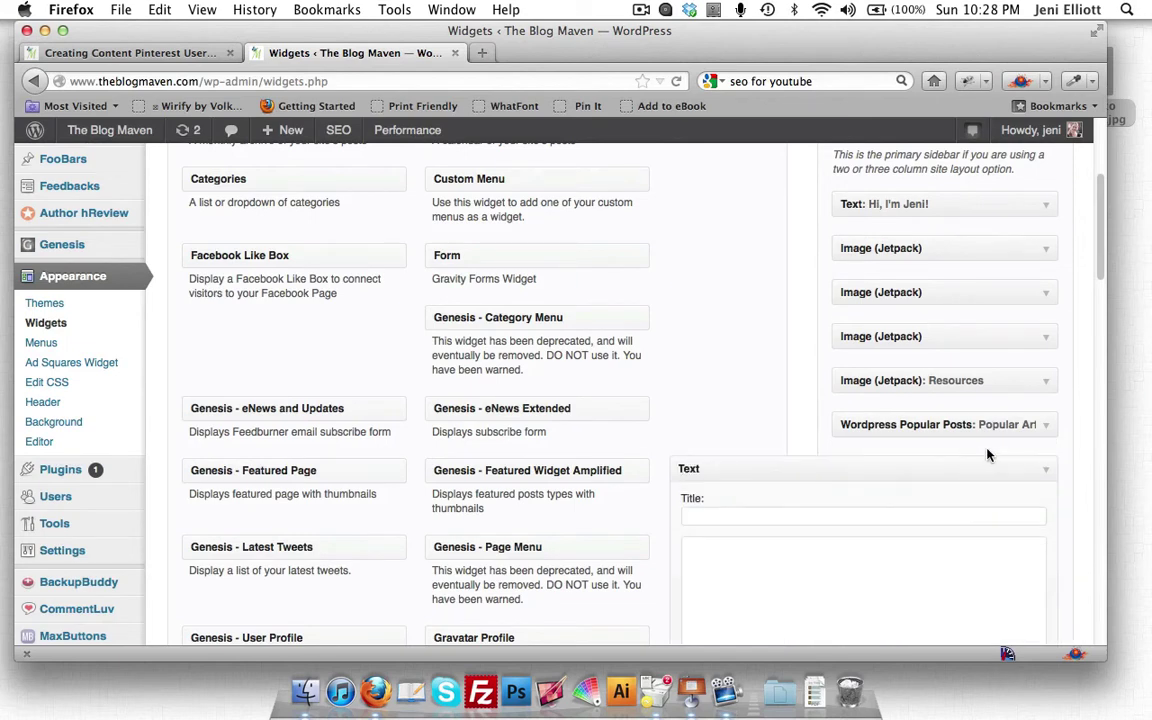
scroll(887, 402, "down", 3)
Write <a href=""><img src=""></a> in the Text widget, pasting the uploaded image URL as src
left_click(939, 404)
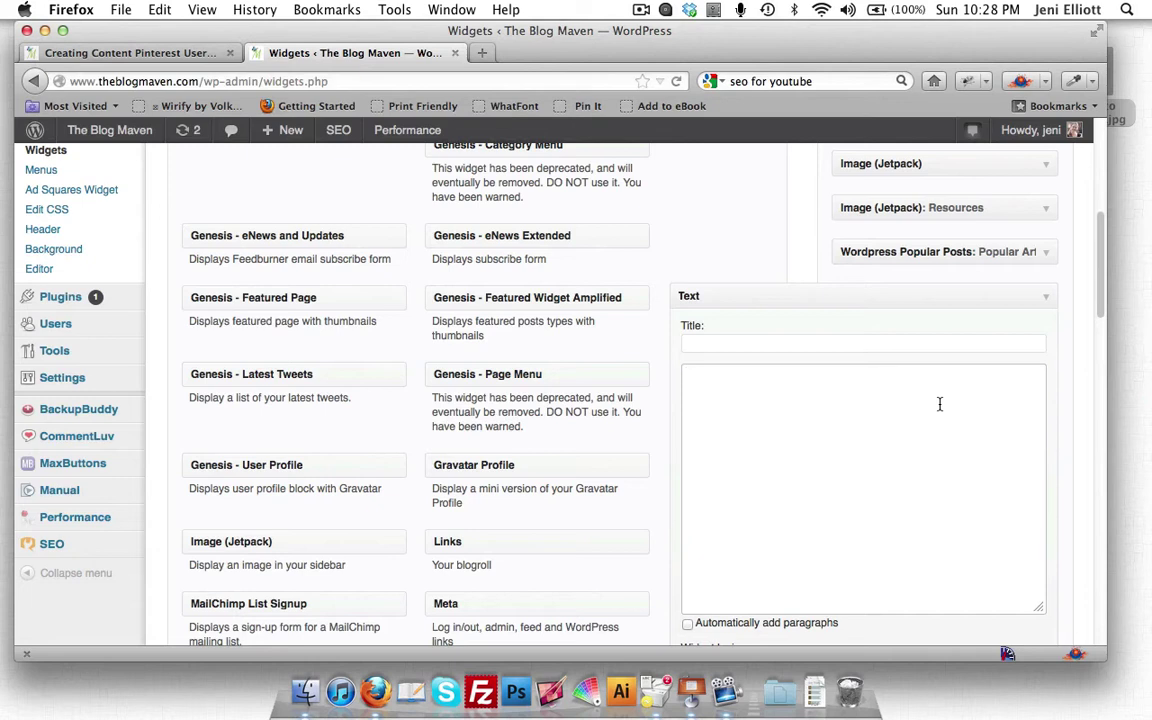
type("<")
type("a href=\"\"><img src=\"\"></a>")
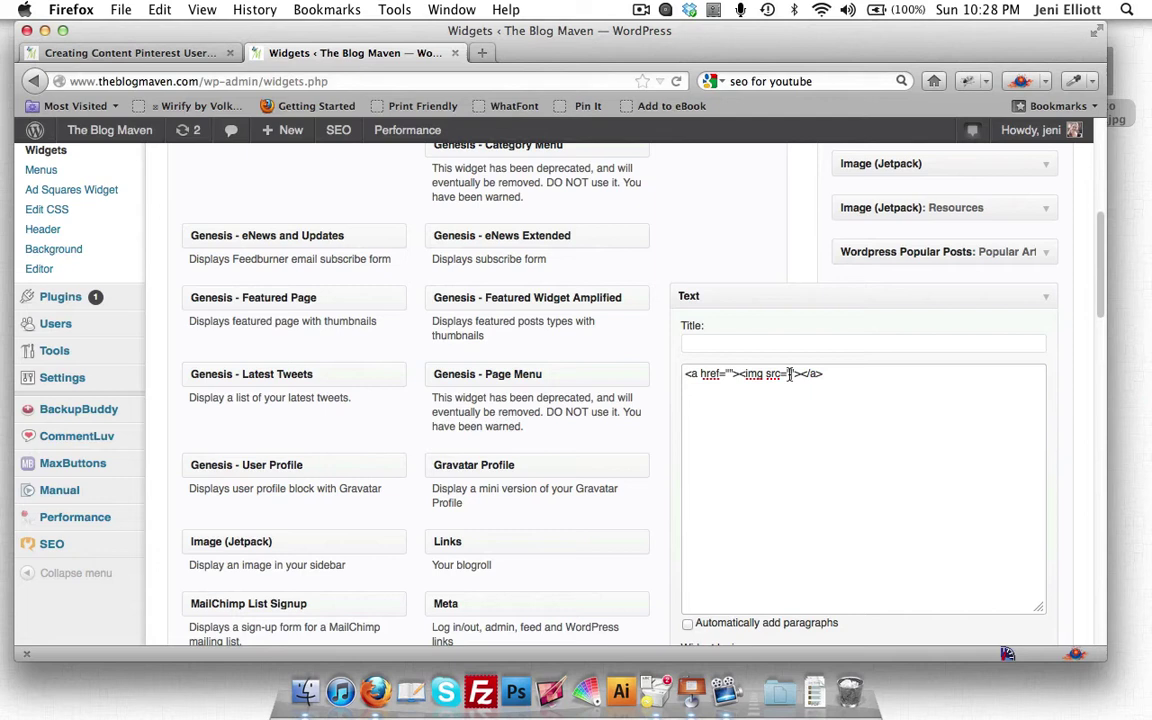
key("super+v")
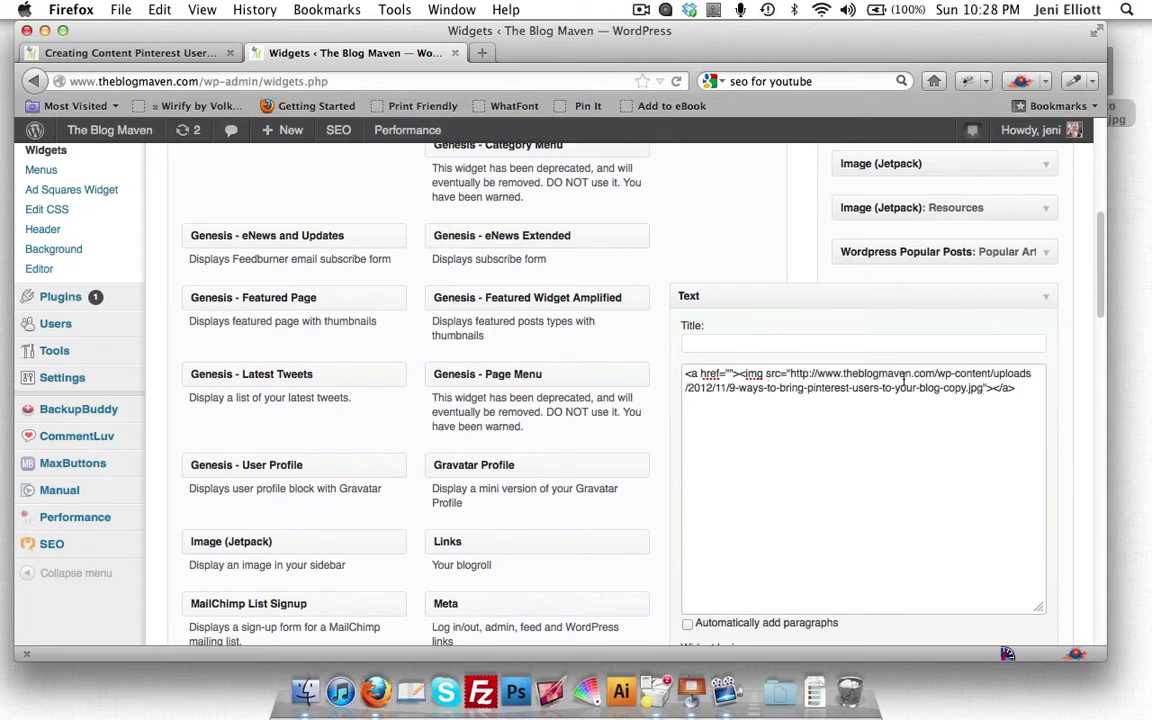
left_click(731, 373)
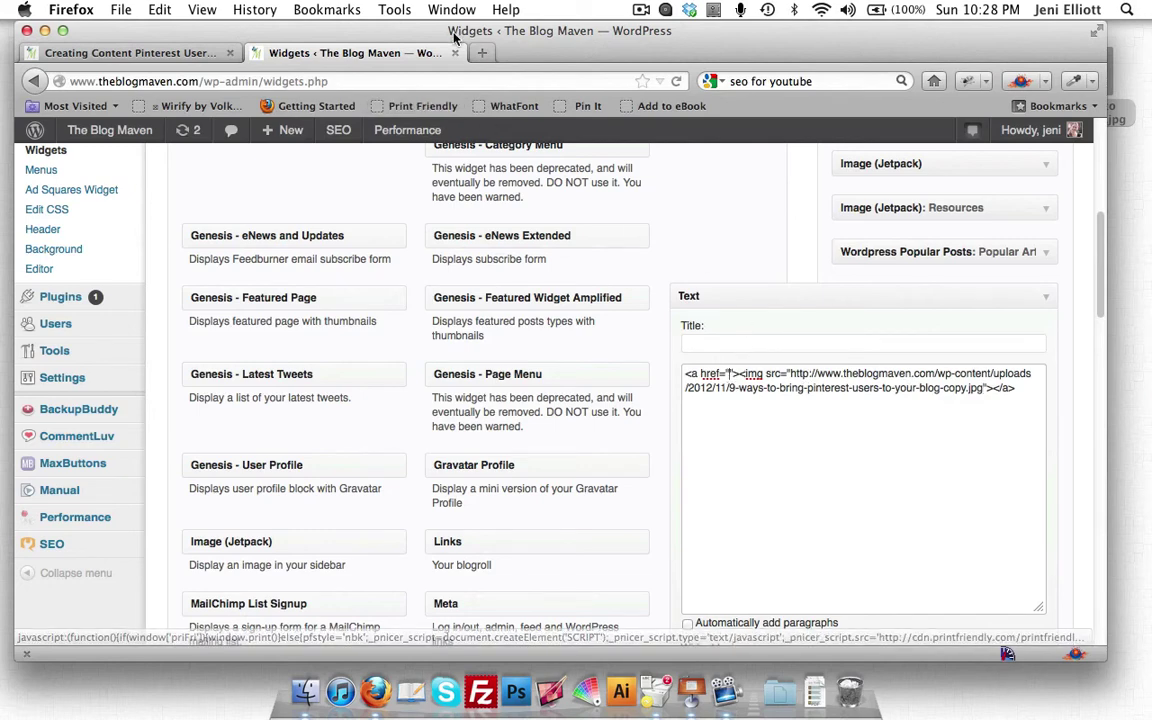
left_click_drag(457, 37, 476, 46)
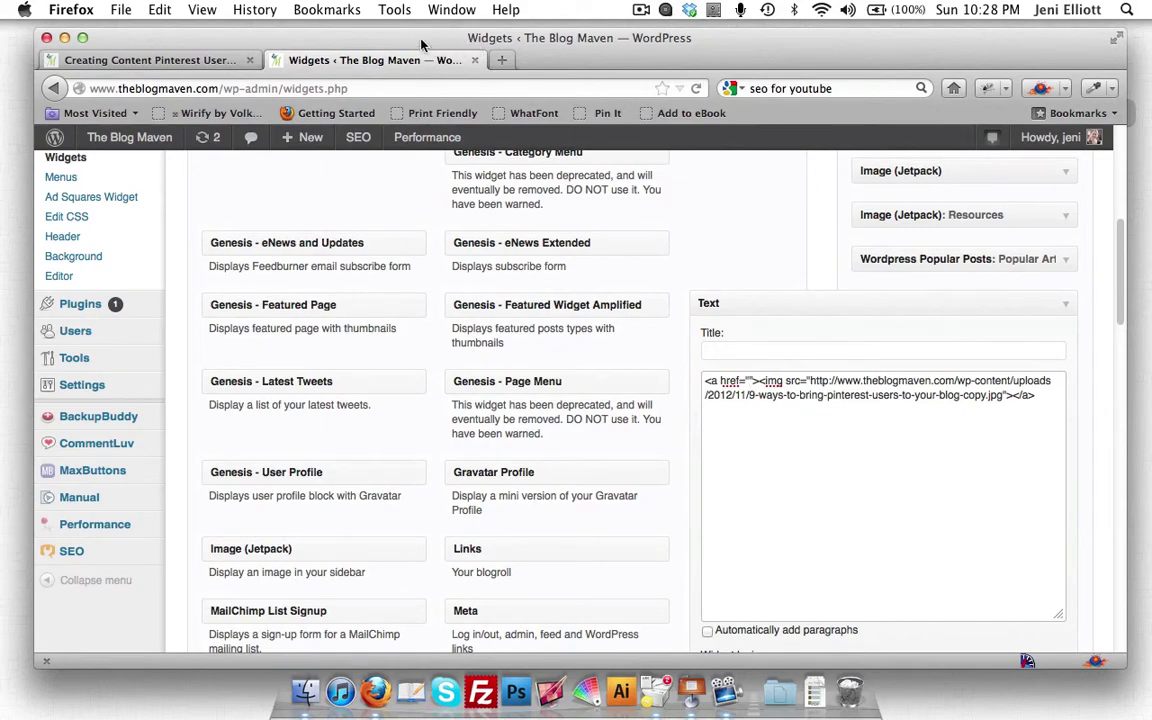
Copy the pinterest-tips-for-bloggers post address from the blog post tab
left_click(212, 61)
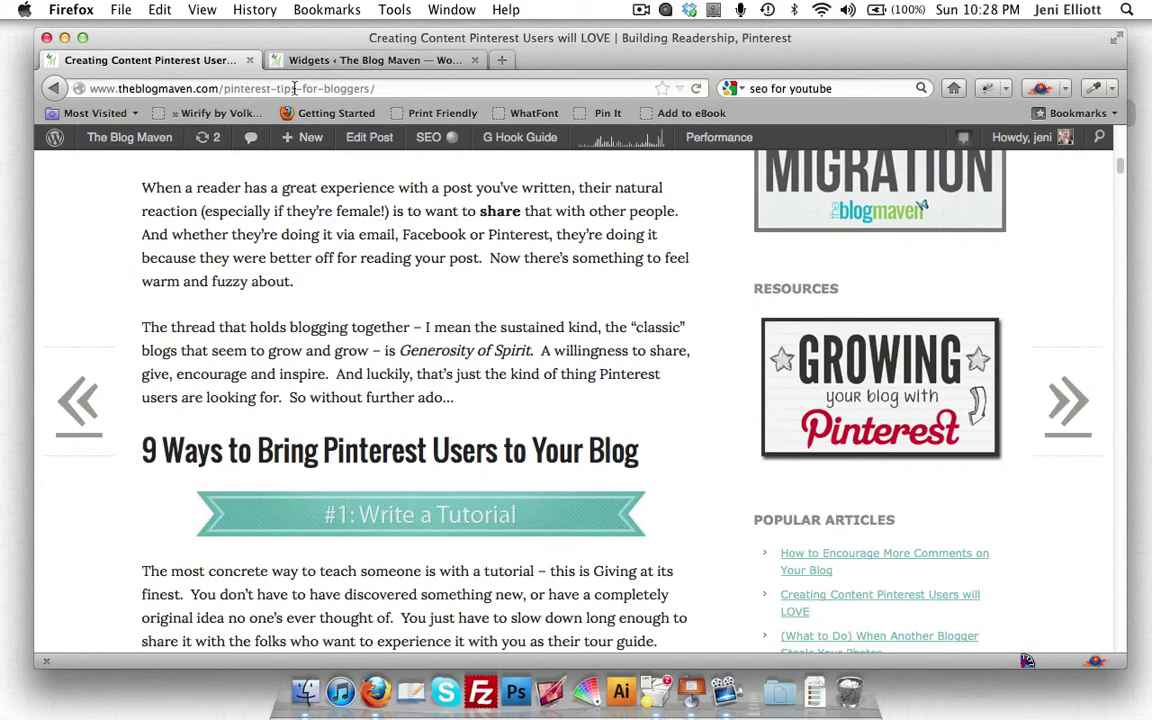
scroll(337, 345, "up", 4)
scroll(337, 345, "up", 10)
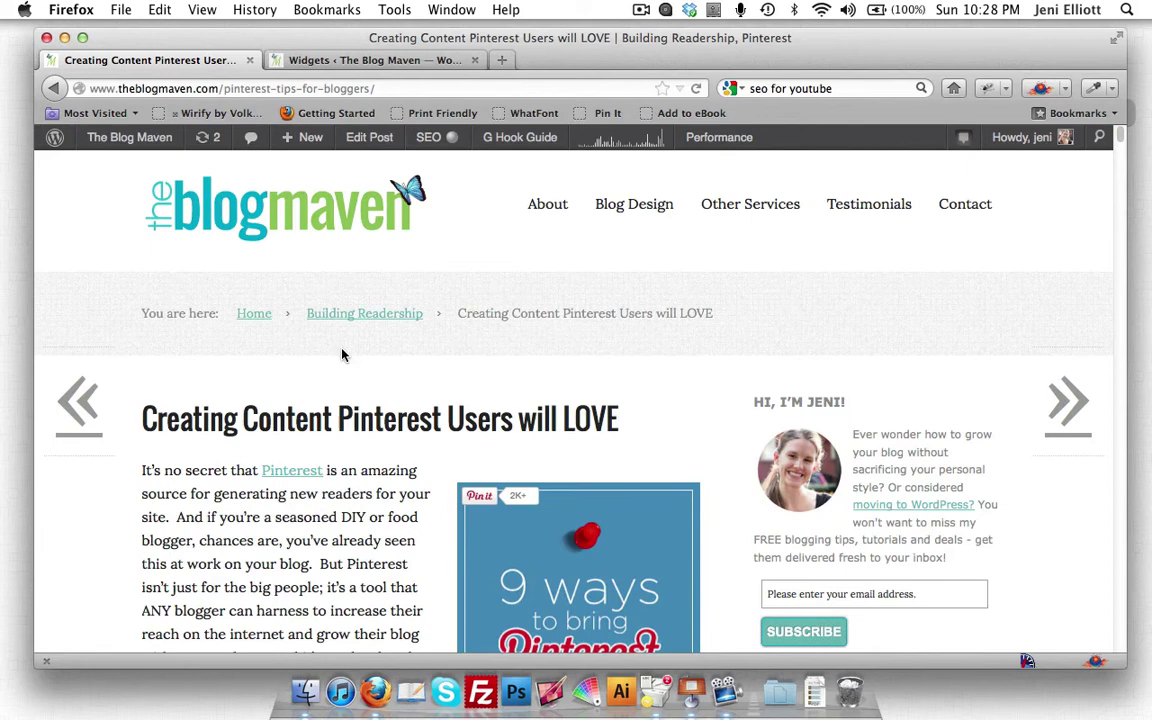
left_click(206, 88)
key("super+c")
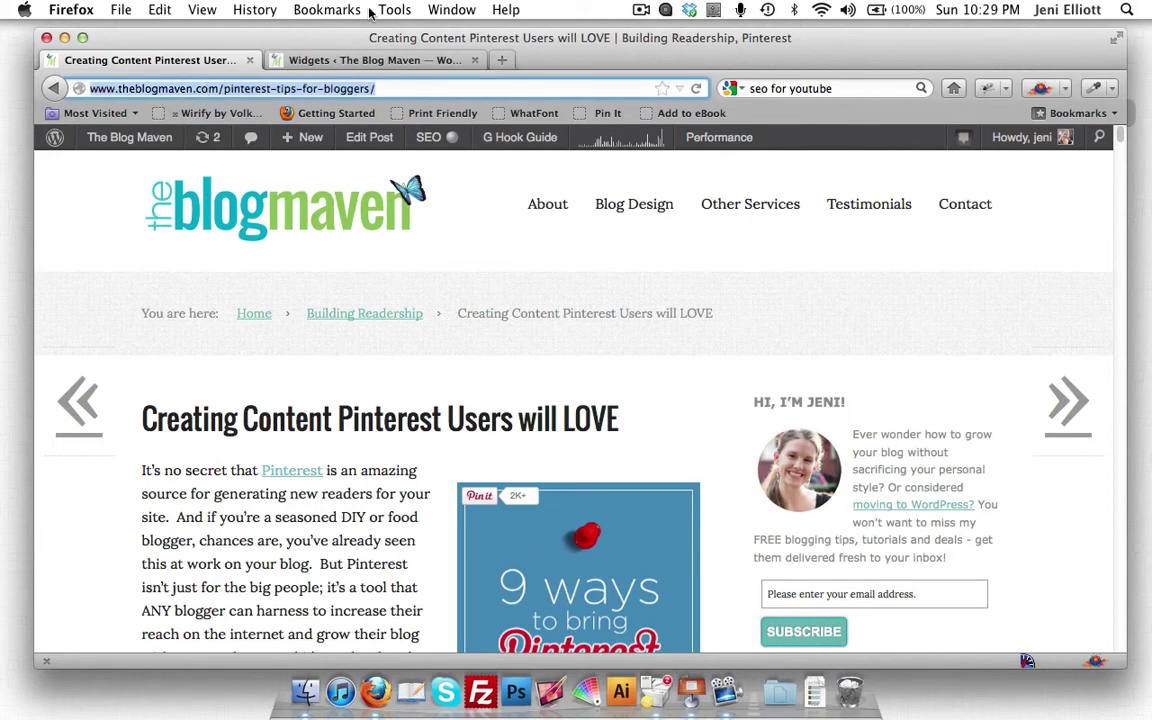
Paste that address into the widget's href and add a new line after </a>
left_click(340, 62)
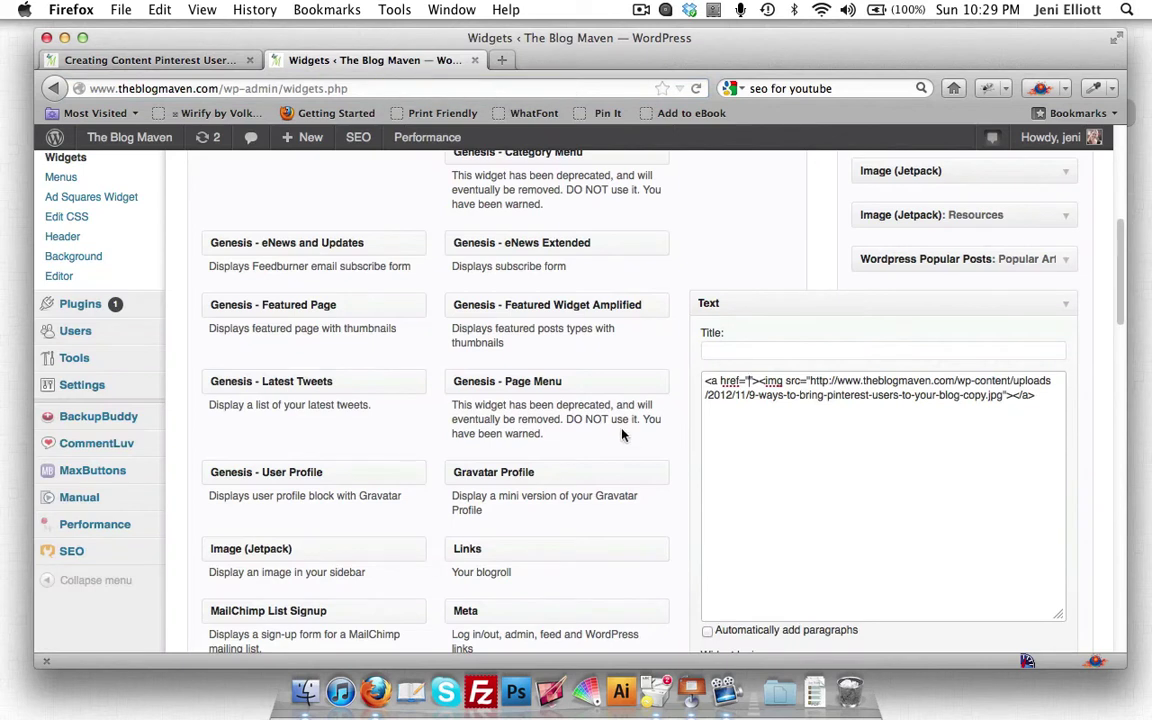
left_click(749, 381)
key("super+v")
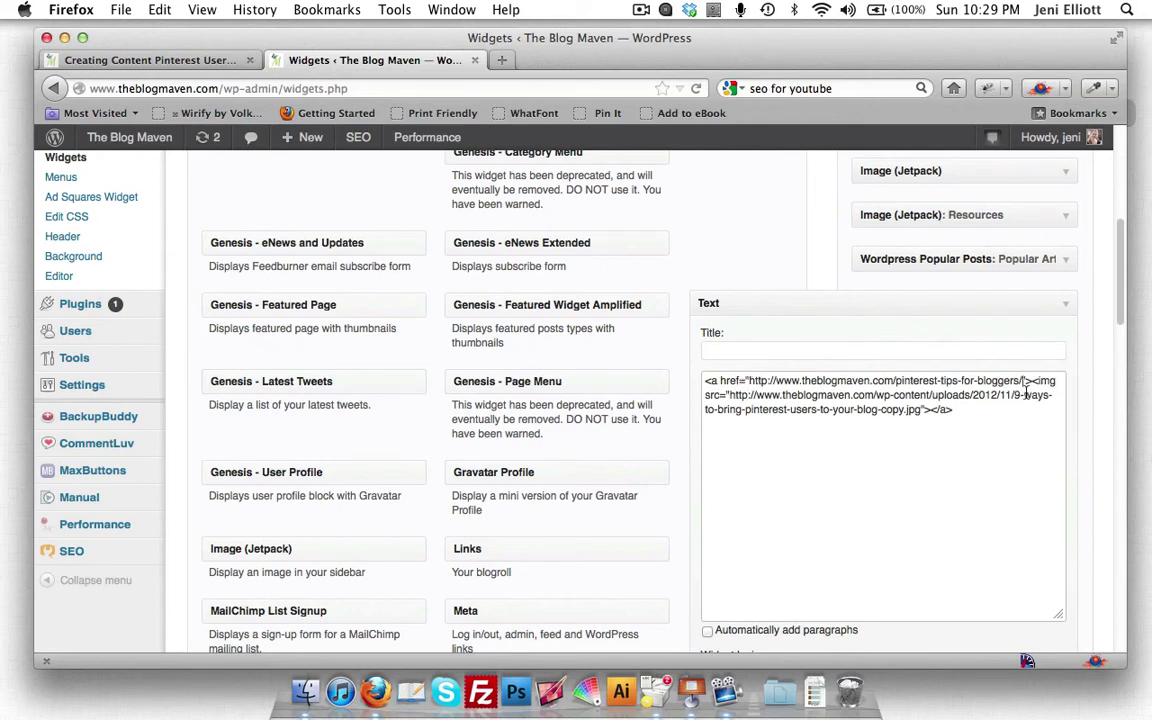
left_click_drag(953, 410, 929, 409)
left_click(963, 411)
key("Return")
Save the Text widget
scroll(951, 532, "down", 2)
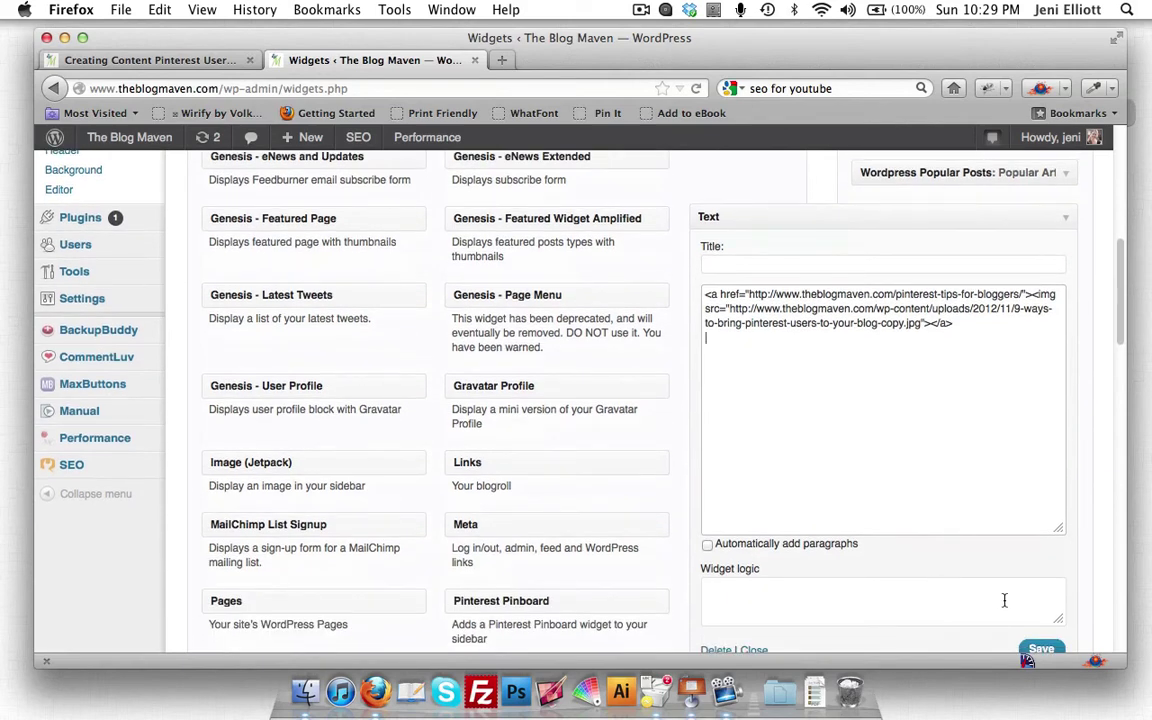
scroll(1004, 600, "down", 2)
left_click(1024, 591)
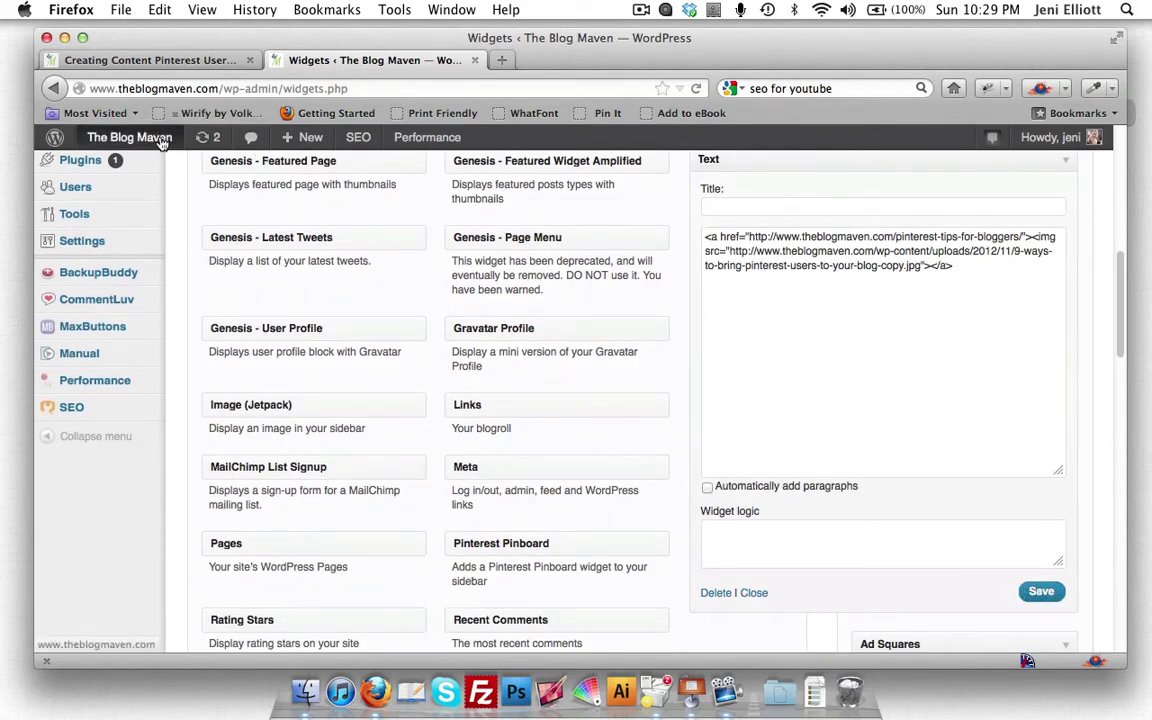
Open the live Blog Maven site in a new tab and scroll to the sidebar image
mouse_move(143, 136)
right_click(141, 170)
left_click(200, 177)
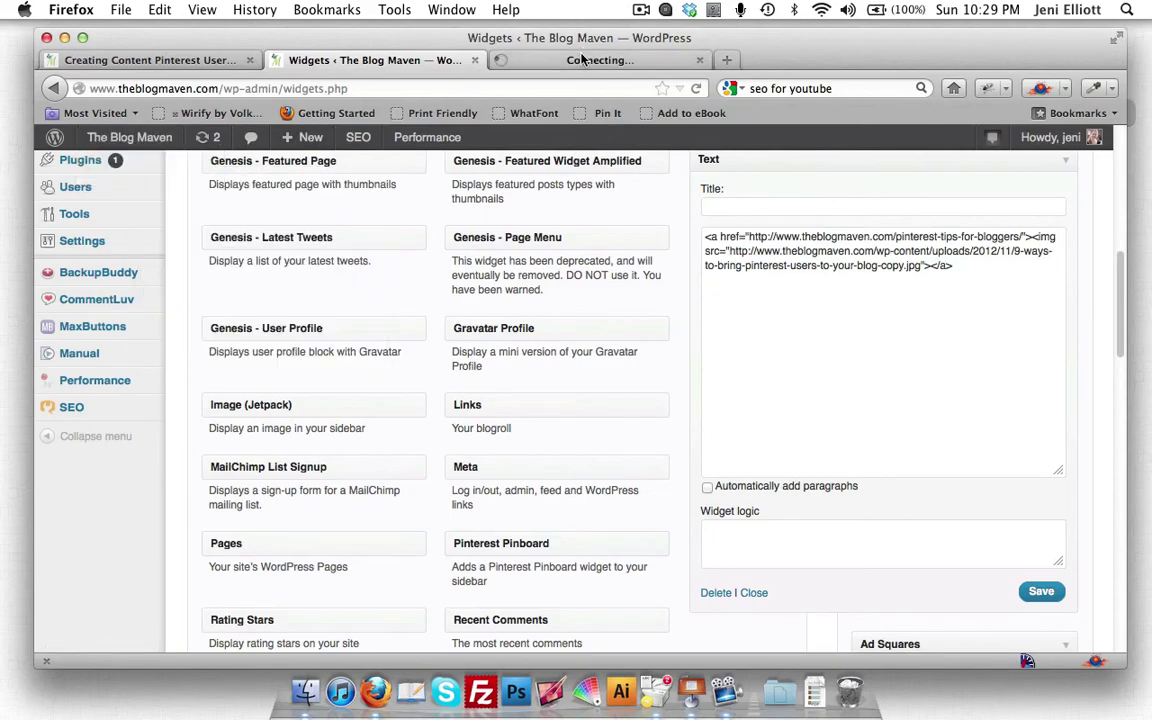
left_click(587, 60)
scroll(722, 180, "down", 15)
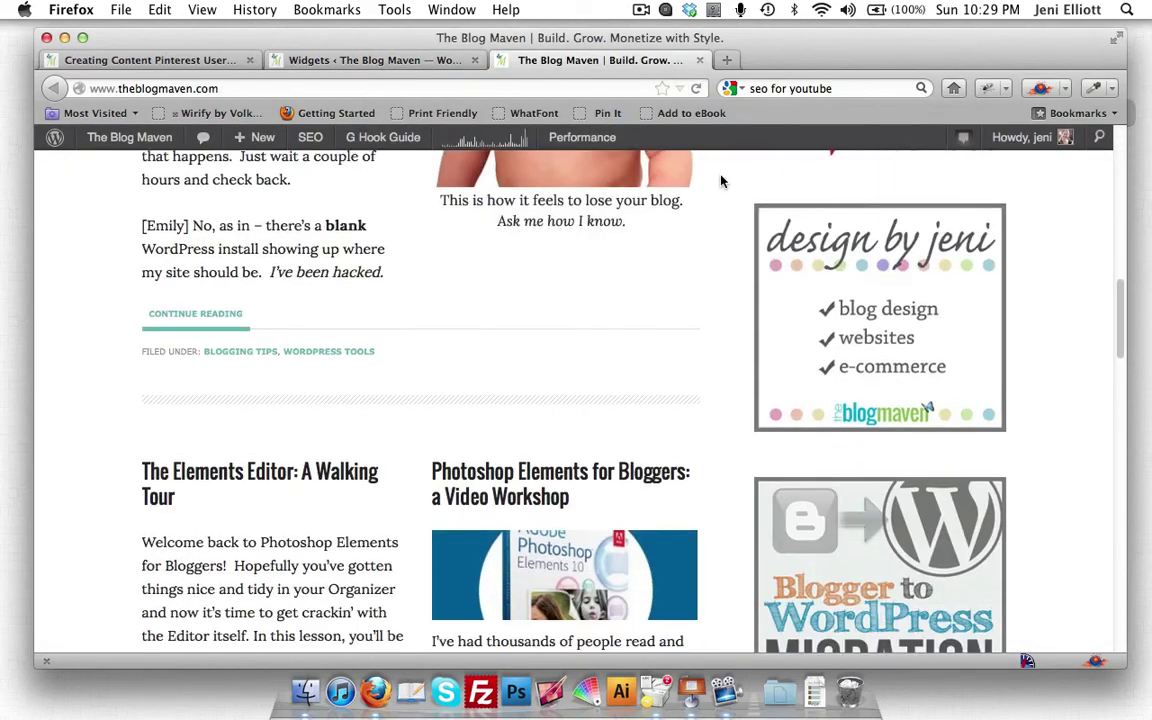
scroll(722, 180, "down", 10)
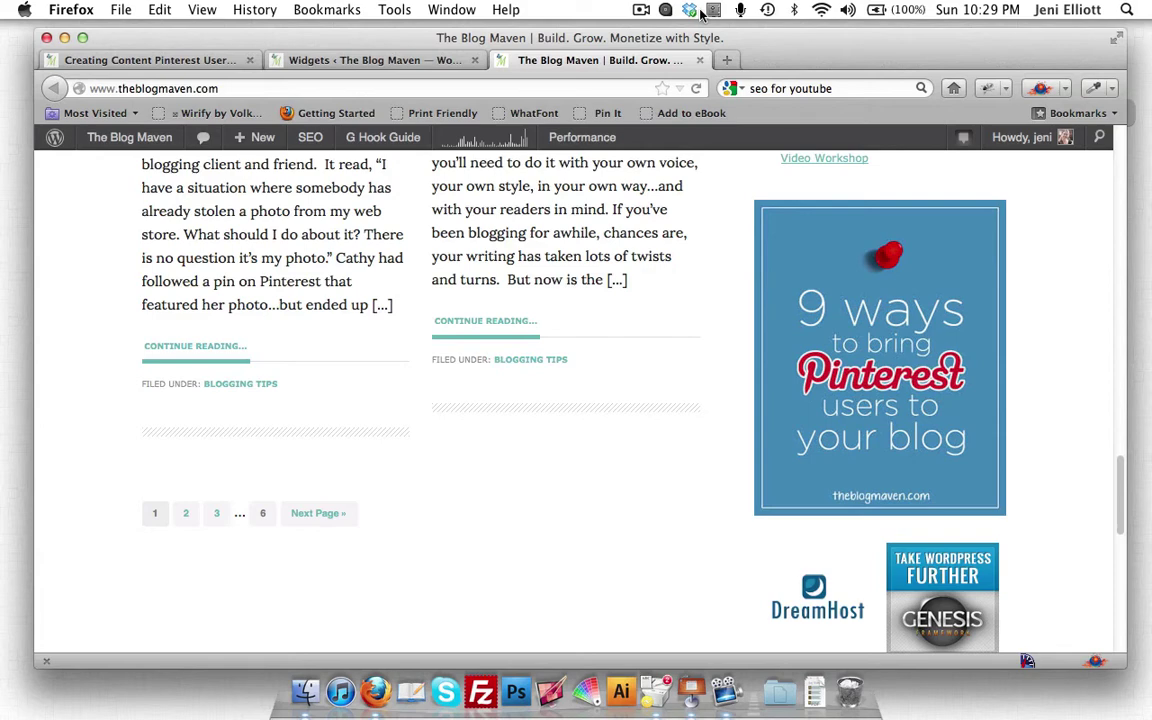
Load pinterest.com/about/goodies/ in a new tab and scroll to Pin It Button for Web Sites
left_click(727, 60)
type("goodie")
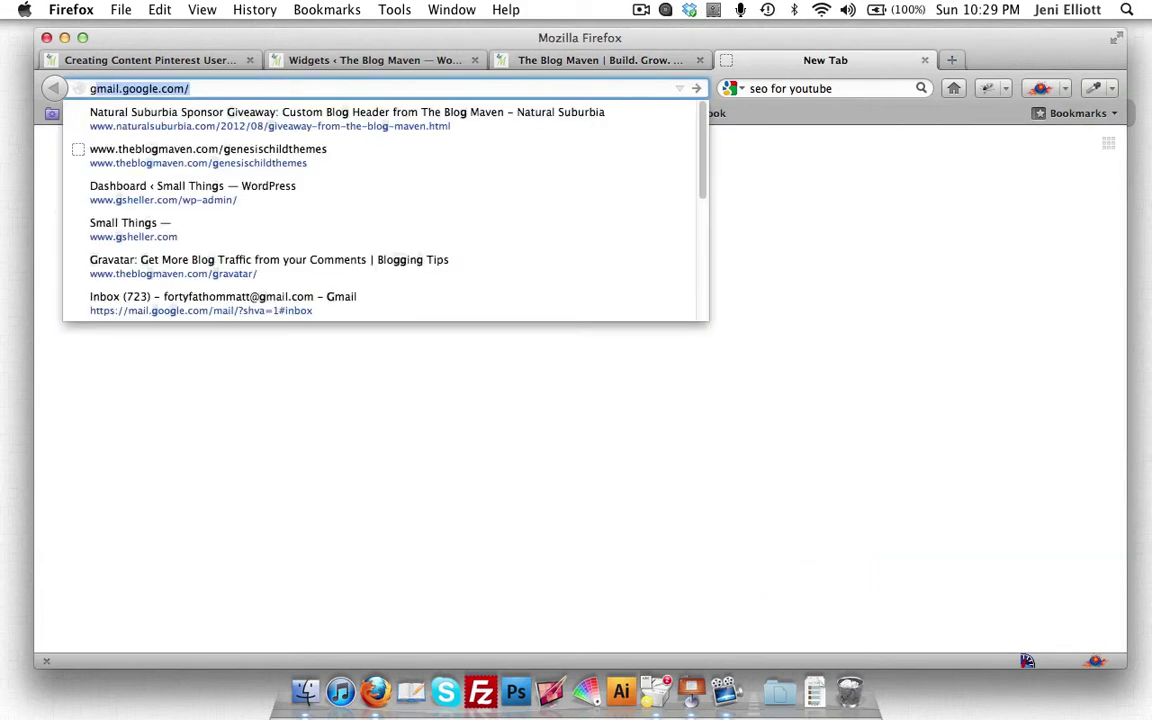
type("s")
key("Down")
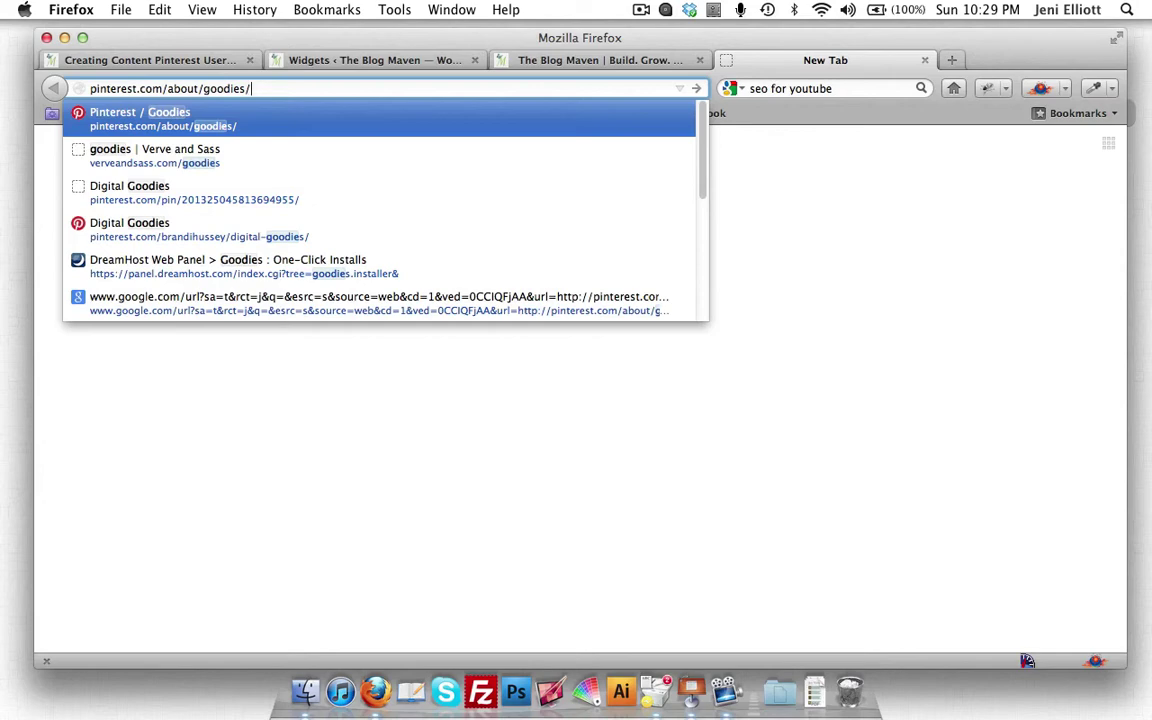
key("Return")
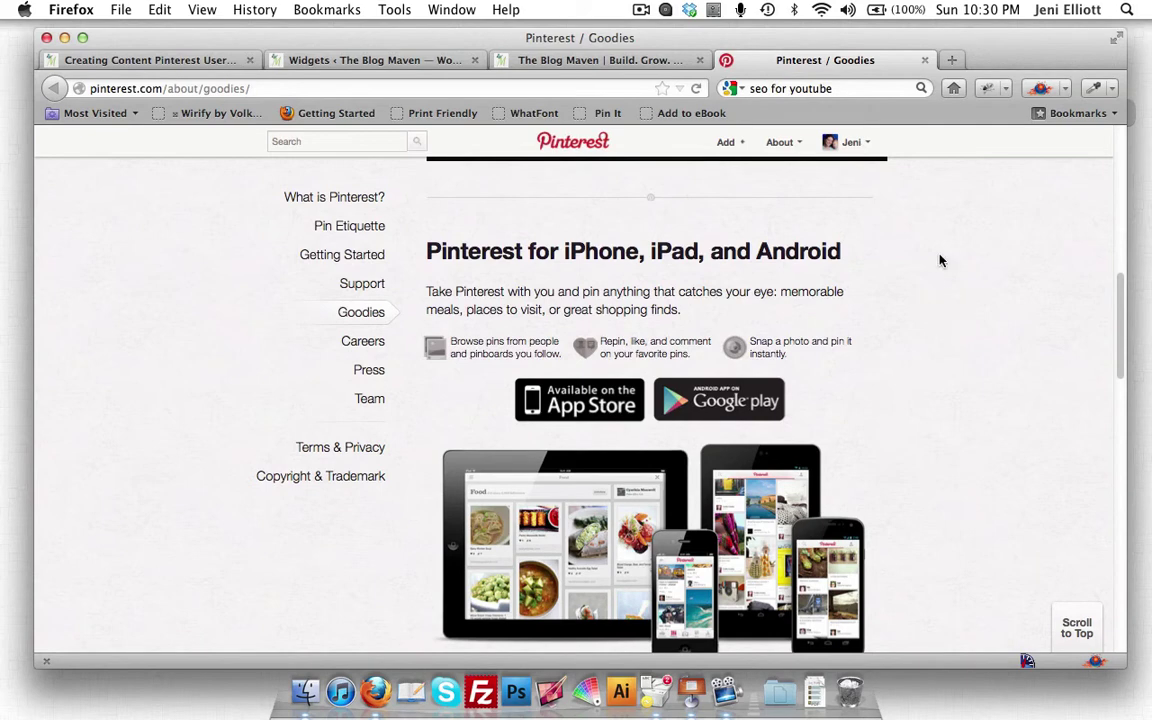
scroll(910, 301, "down", 3)
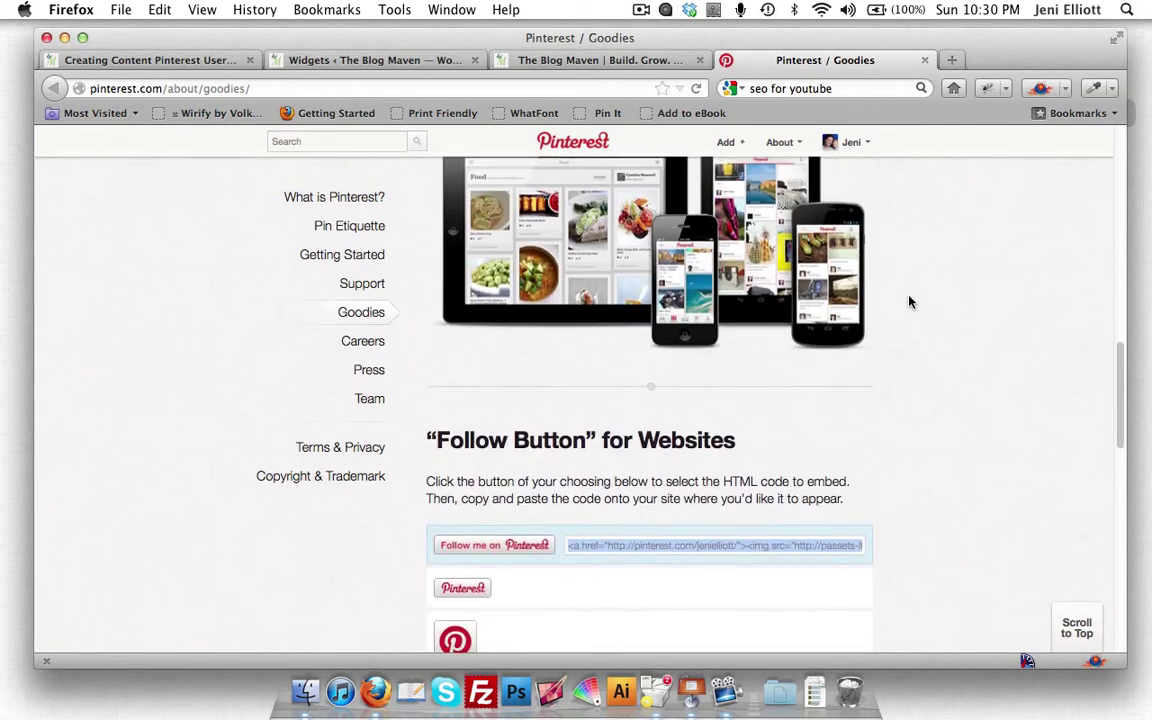
scroll(910, 301, "down", 10)
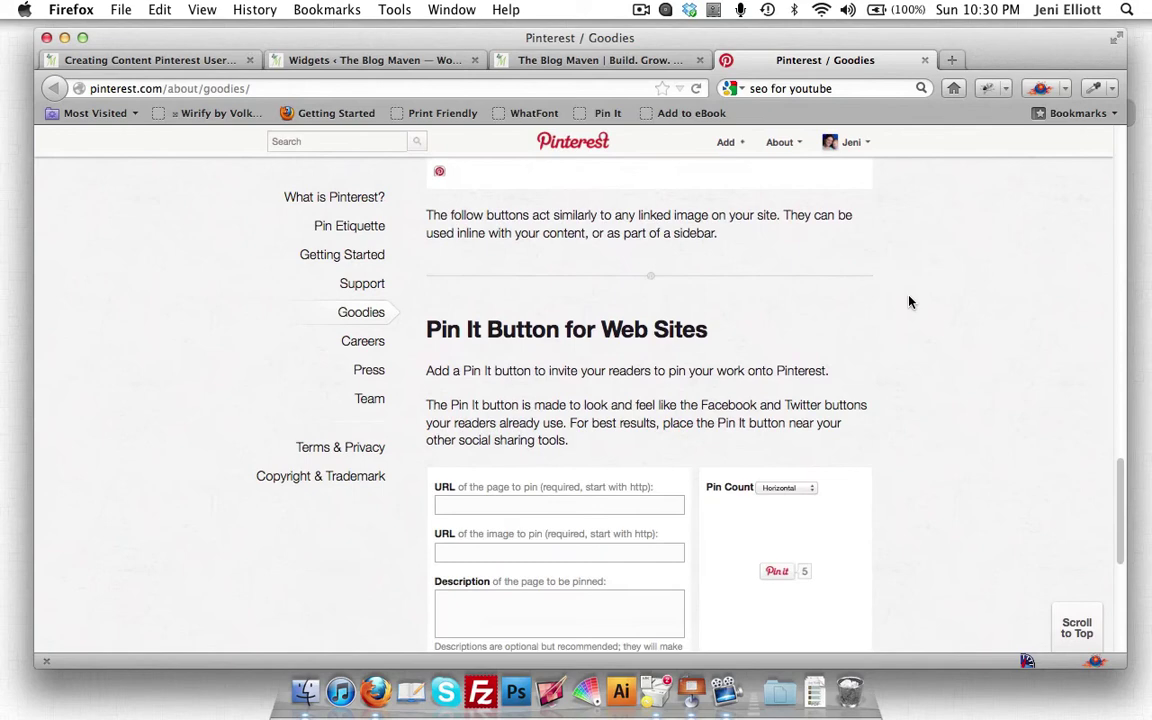
scroll(910, 301, "down", 4)
scroll(907, 301, "up", 3)
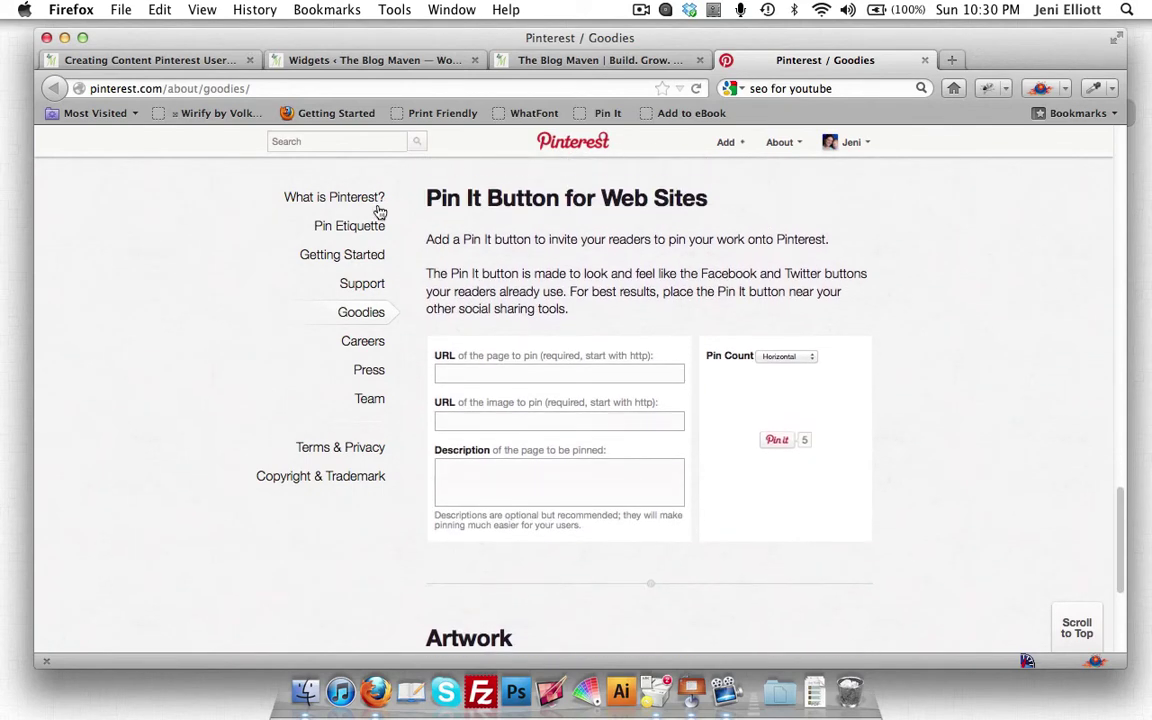
Fill the Pin It form's URL fields with the blog post address and the widget's image src URL
left_click(537, 371)
key("super+v")
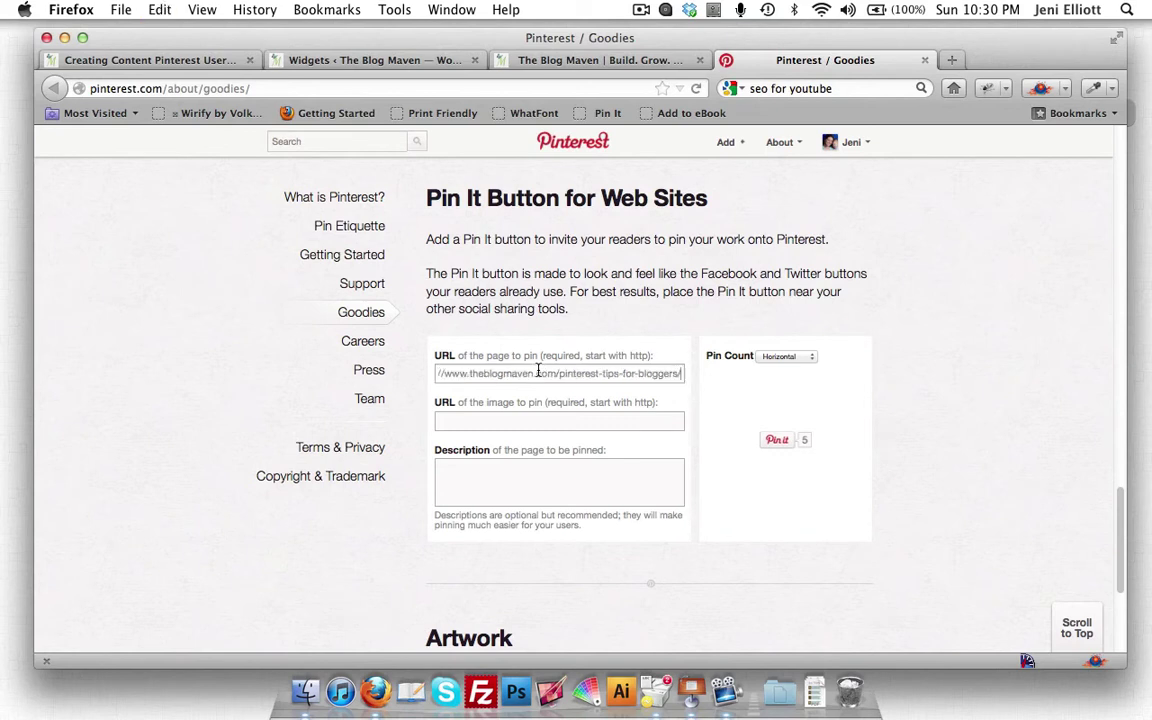
left_click(491, 421)
left_click(426, 64)
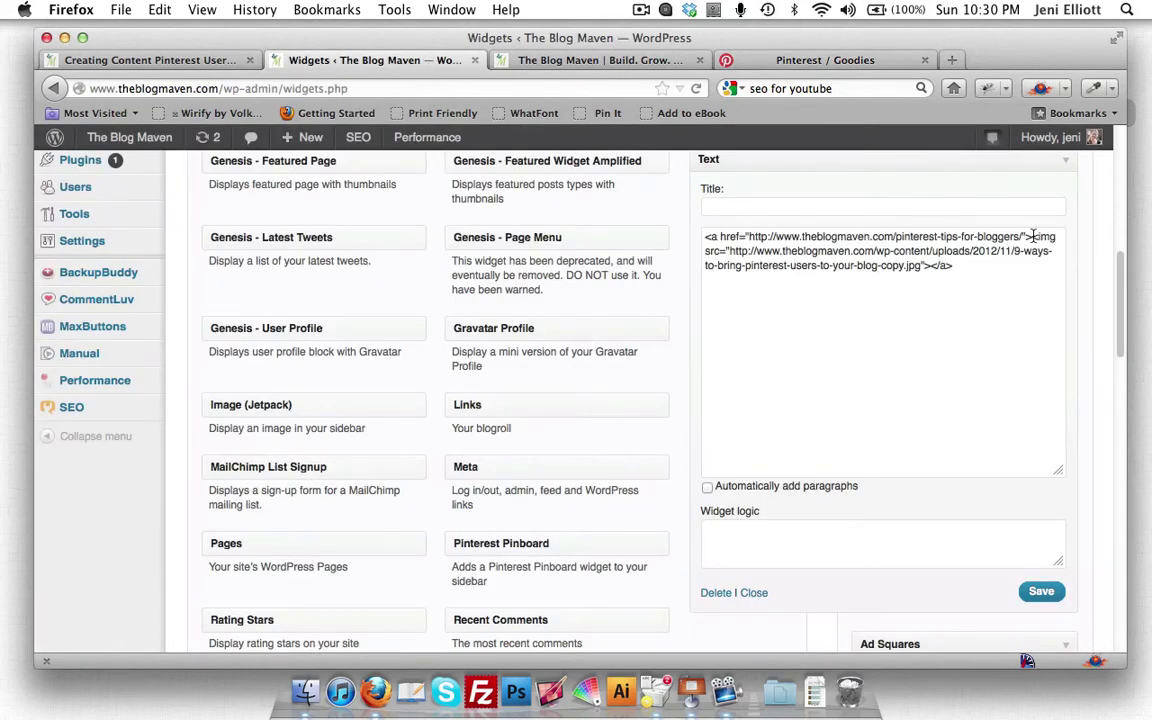
left_click_drag(732, 251, 918, 270)
key("super+c")
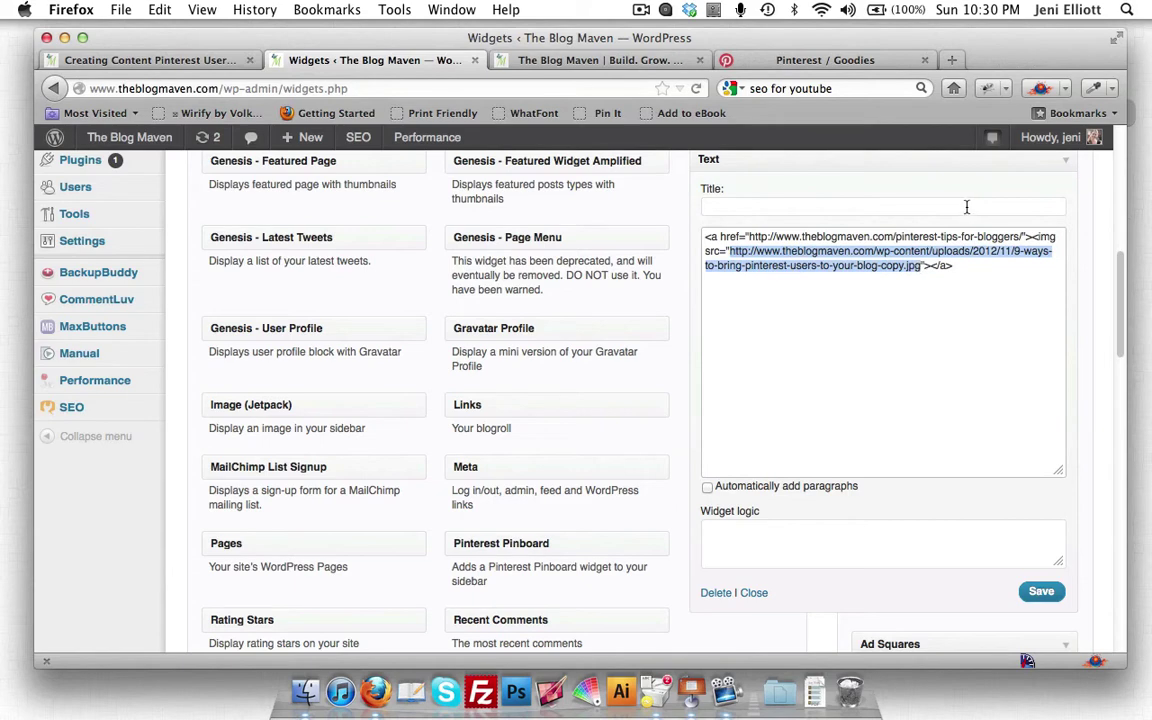
left_click(592, 61)
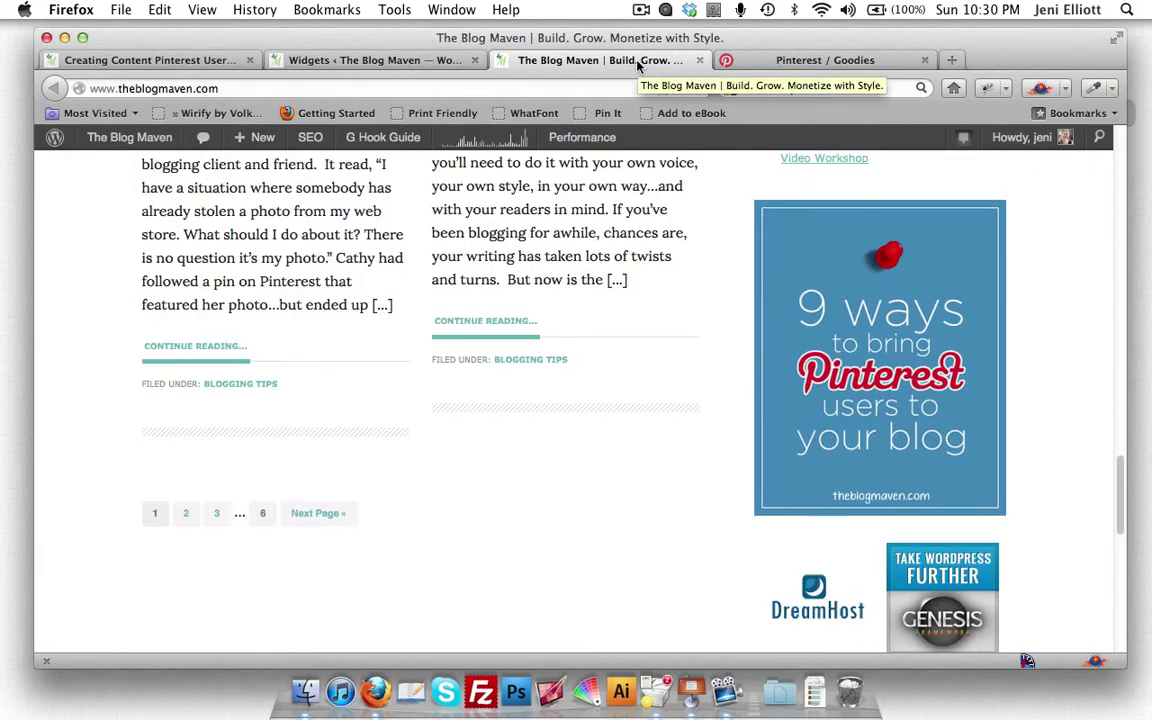
left_click(790, 62)
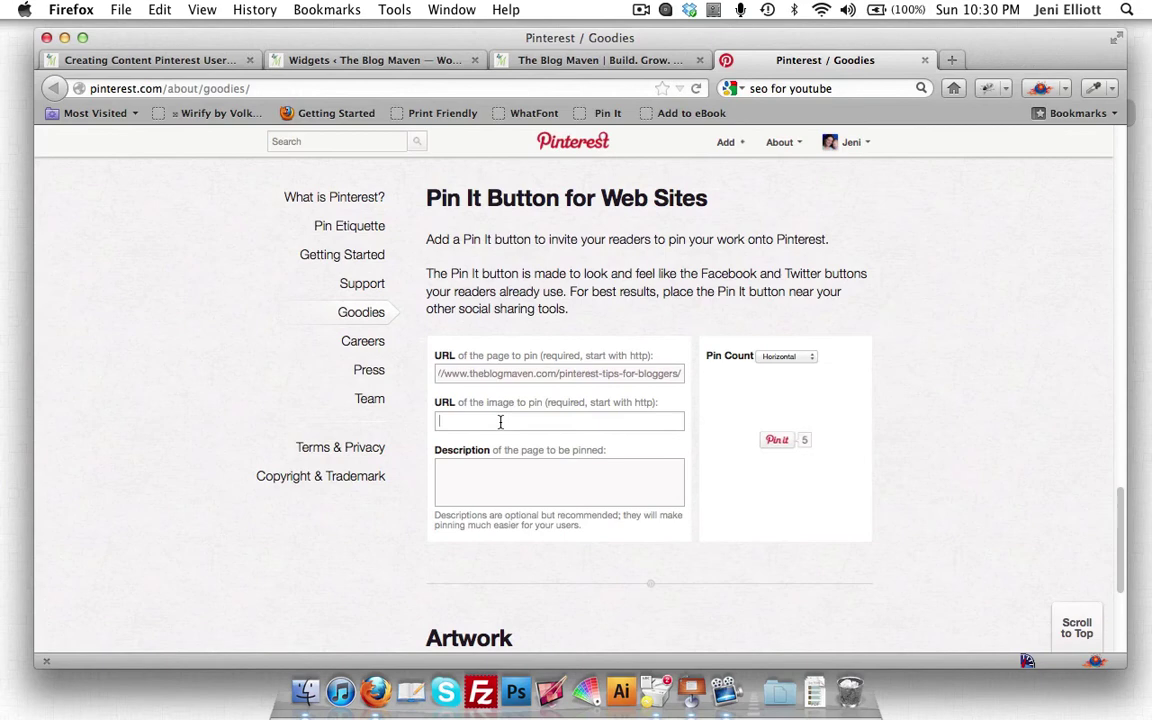
key("super+v")
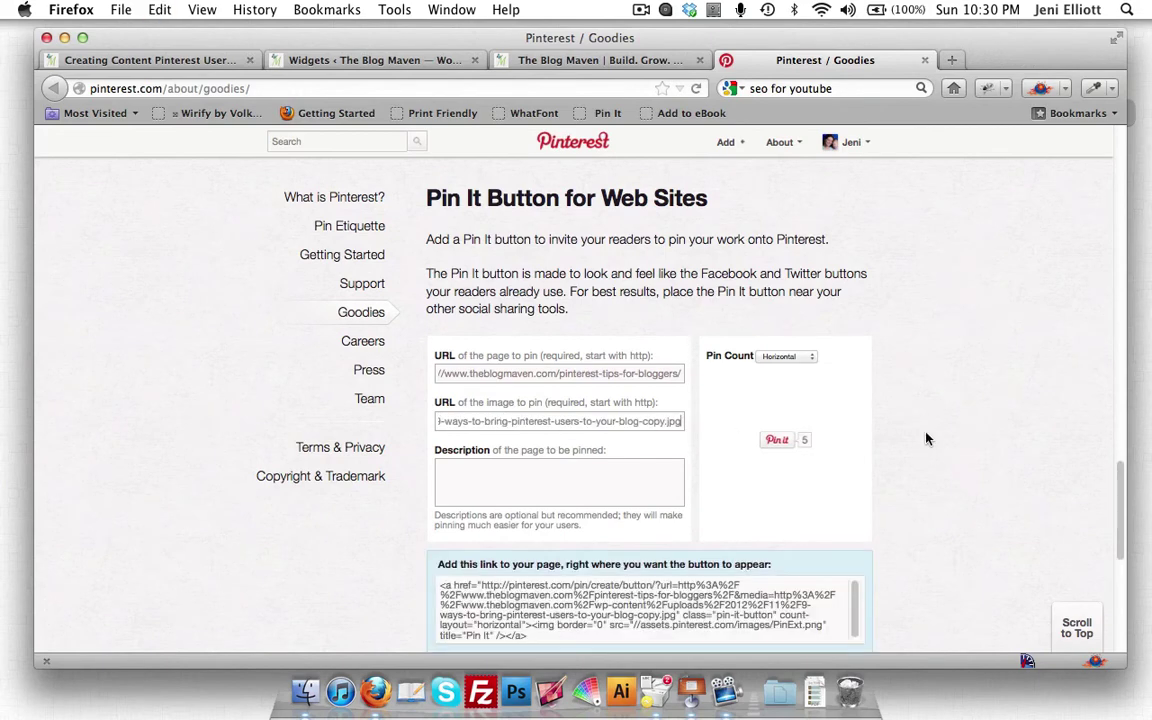
Enter the pin description '9 Ways to Bring Pinterest Users to Your Blog'
scroll(832, 388, "down", 3)
left_click(598, 396)
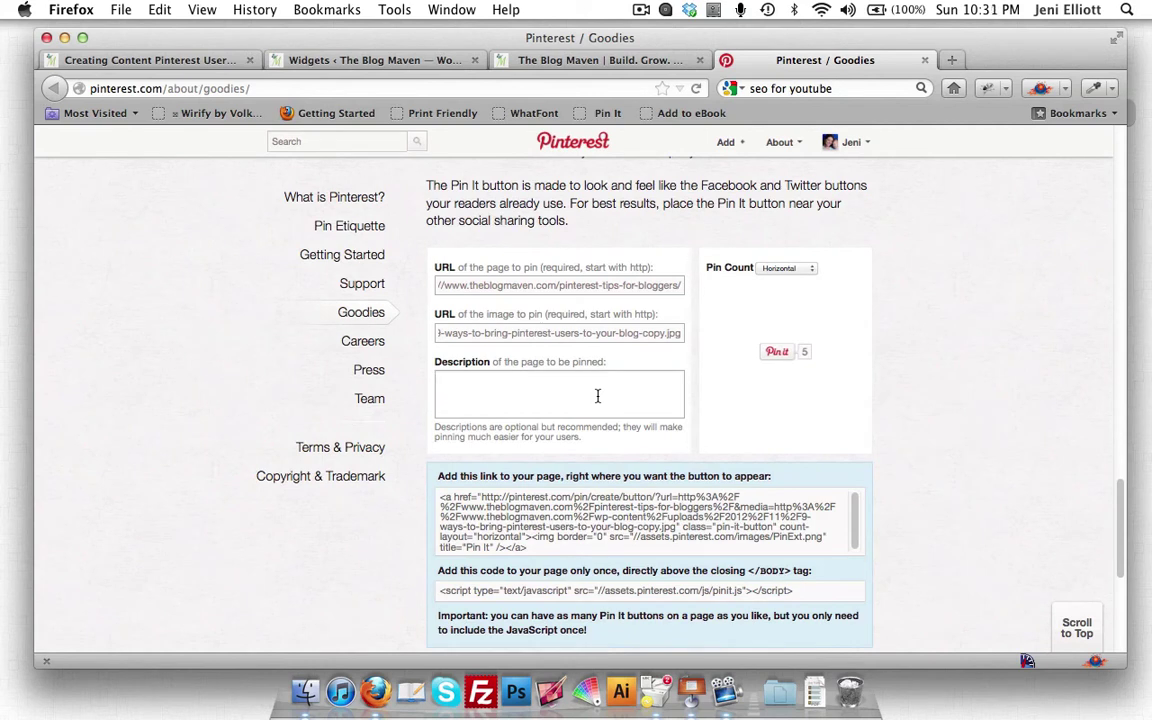
type("9 W")
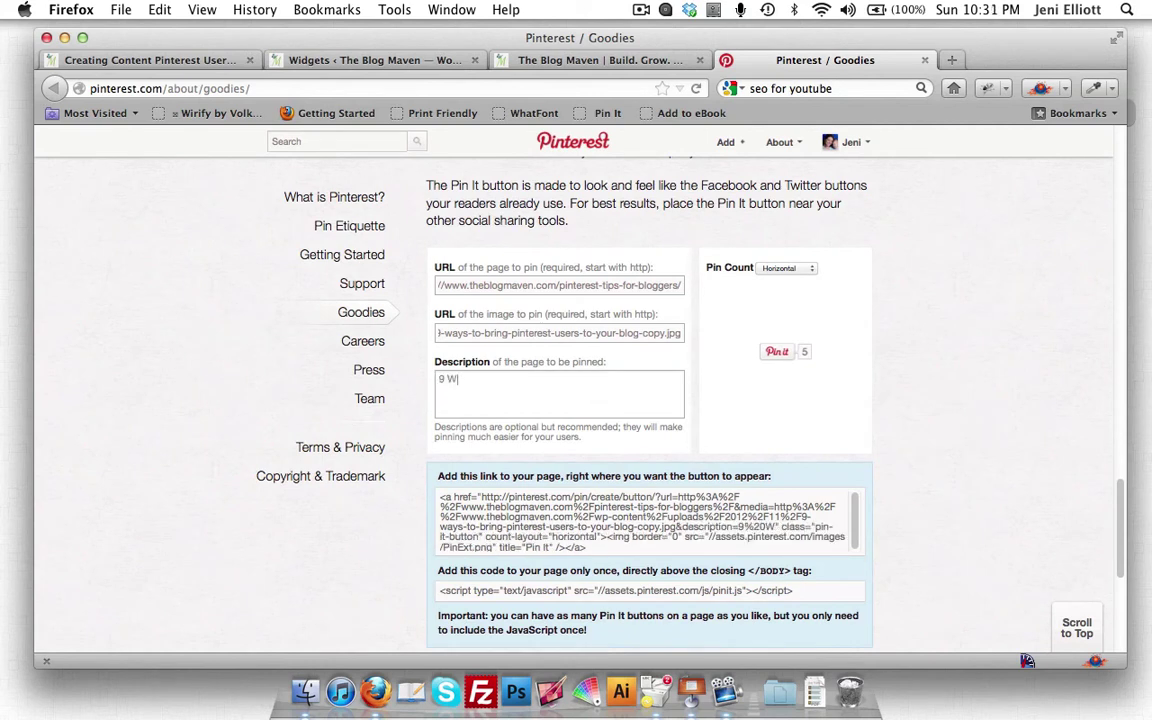
type("ays to Bring")
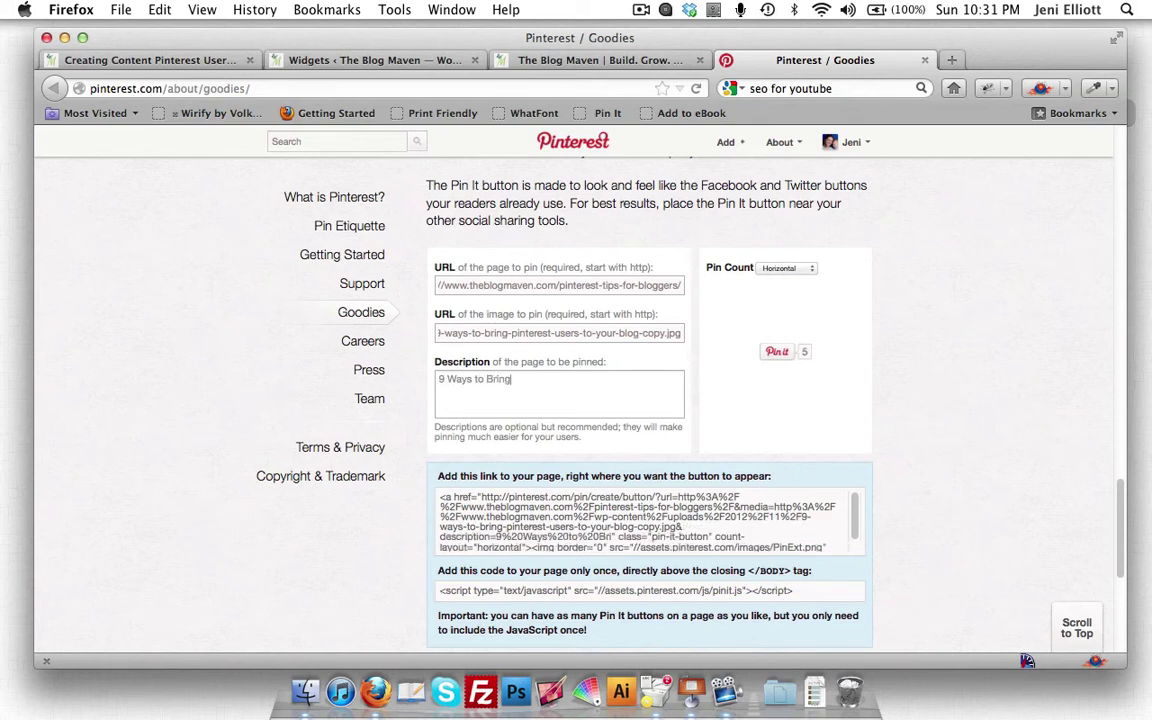
type(" Pinterest User")
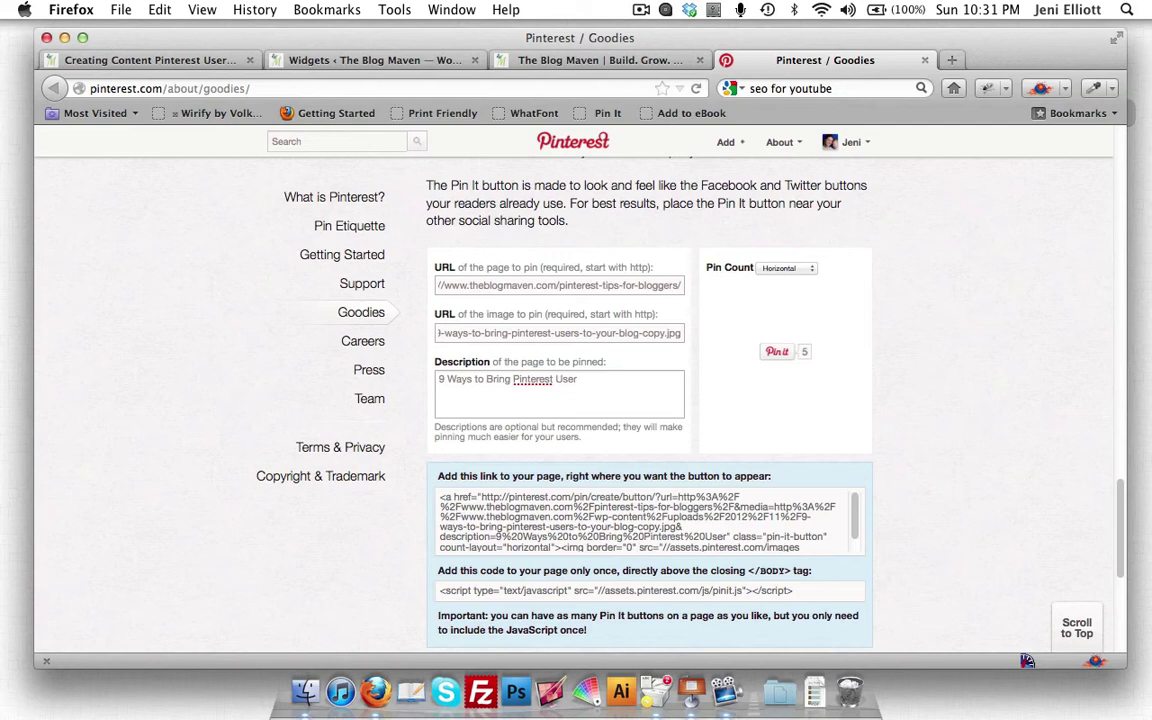
type("s to You")
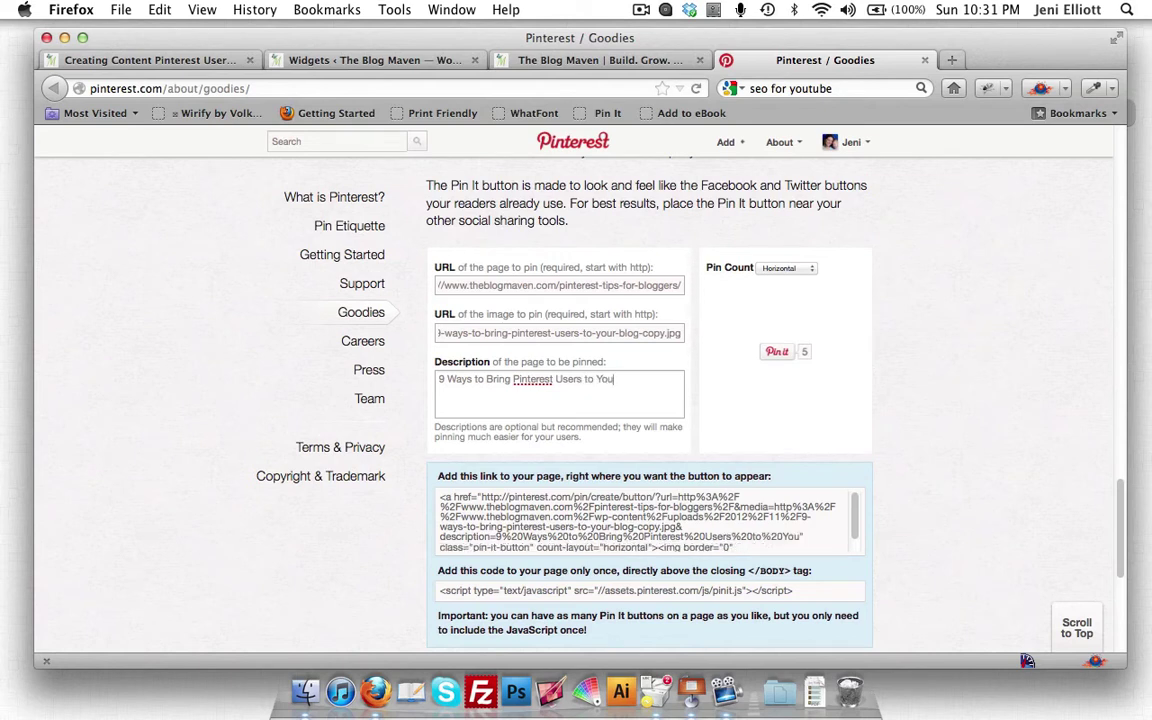
type("r Blog")
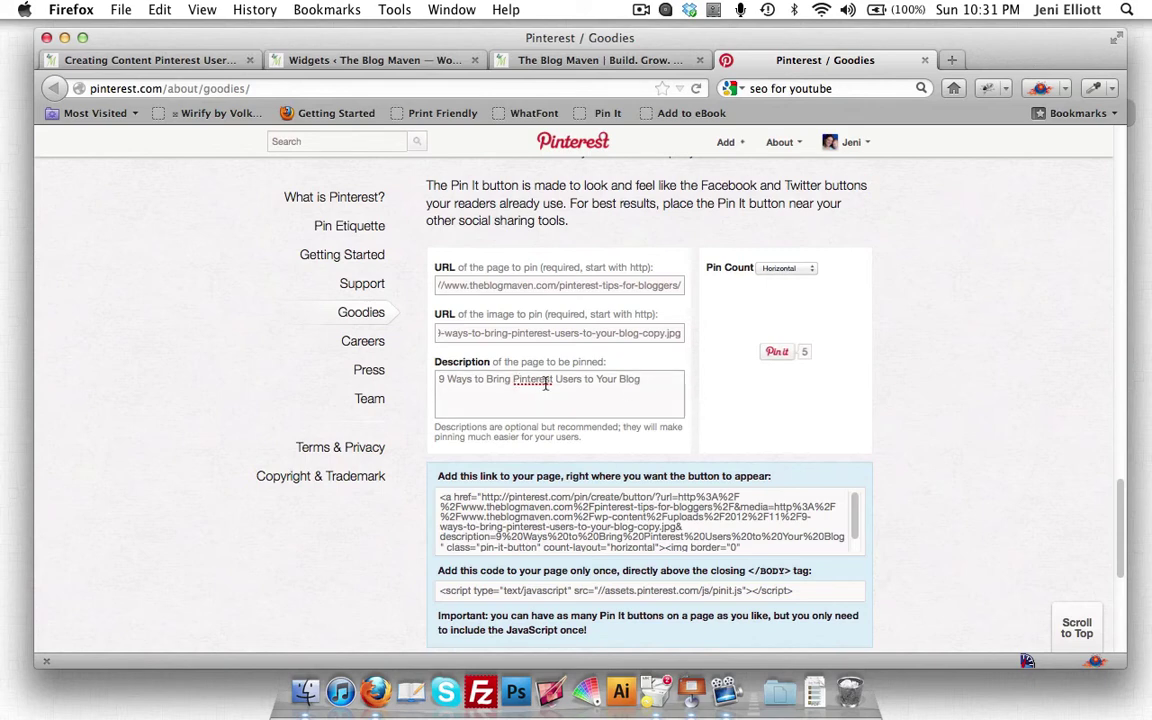
scroll(1013, 387, "down", 1)
Try out the Pin It button preview for the 9 Ways post on the Goodies page
scroll(1013, 387, "down", 3)
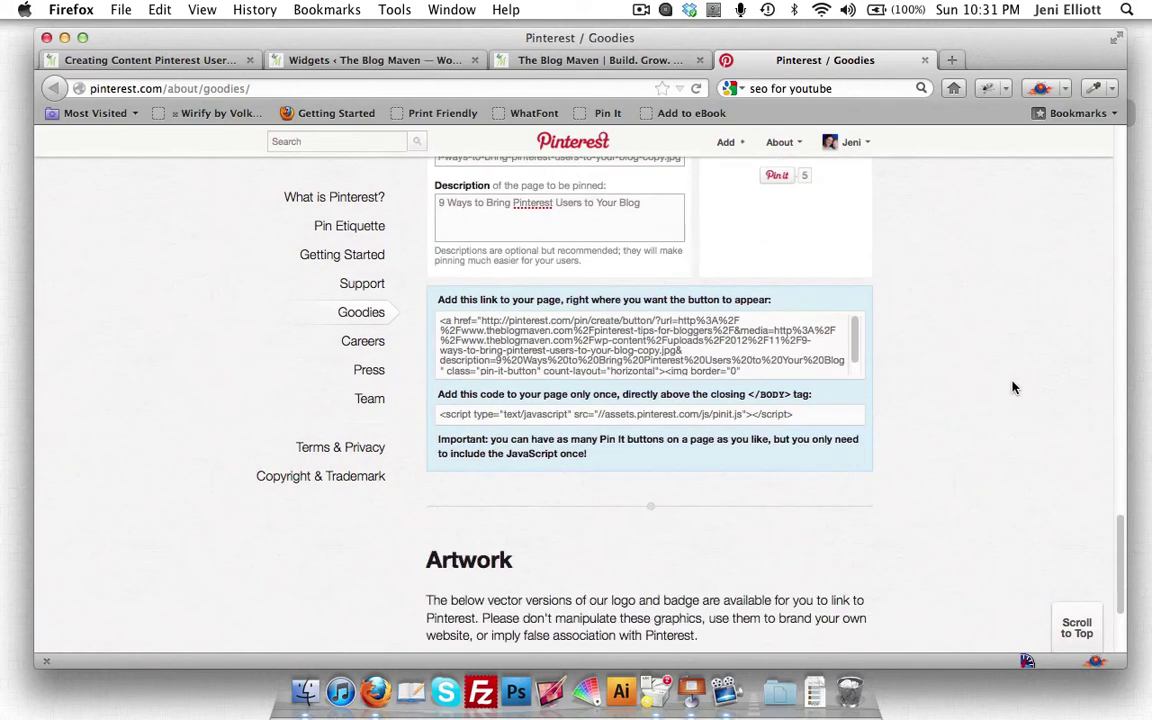
scroll(880, 268, "up", 3)
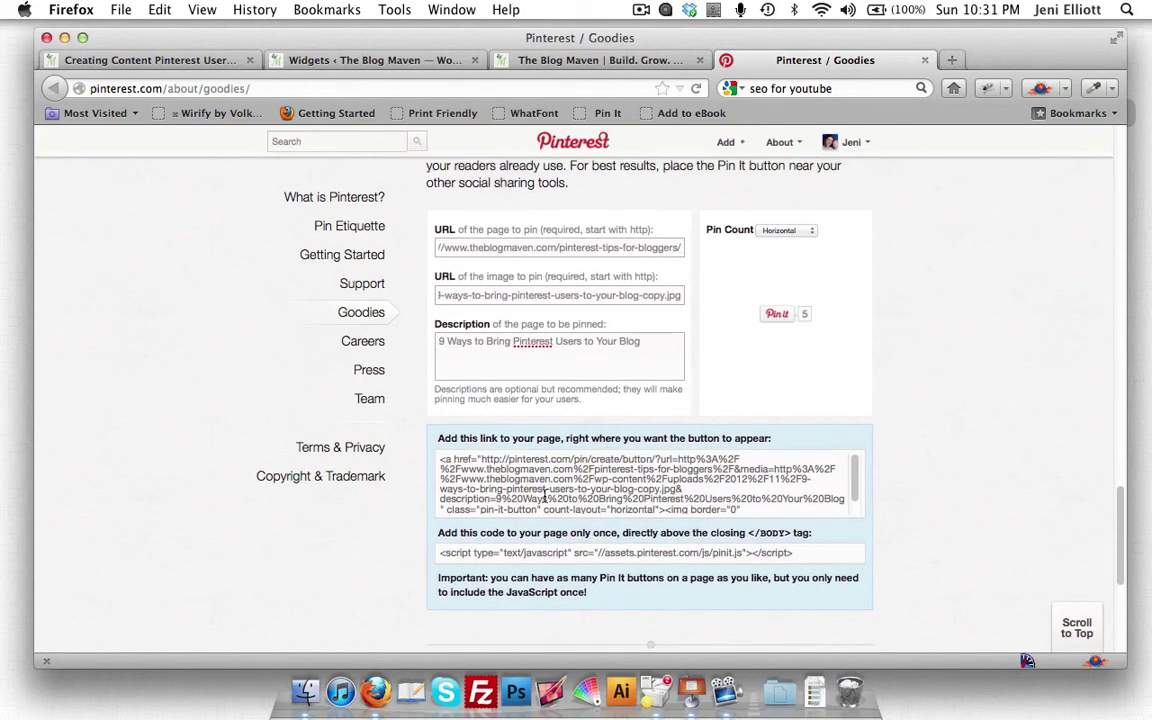
left_click(777, 315)
Select the one-time Pinterest pinit.js script line for copying
left_click(470, 495)
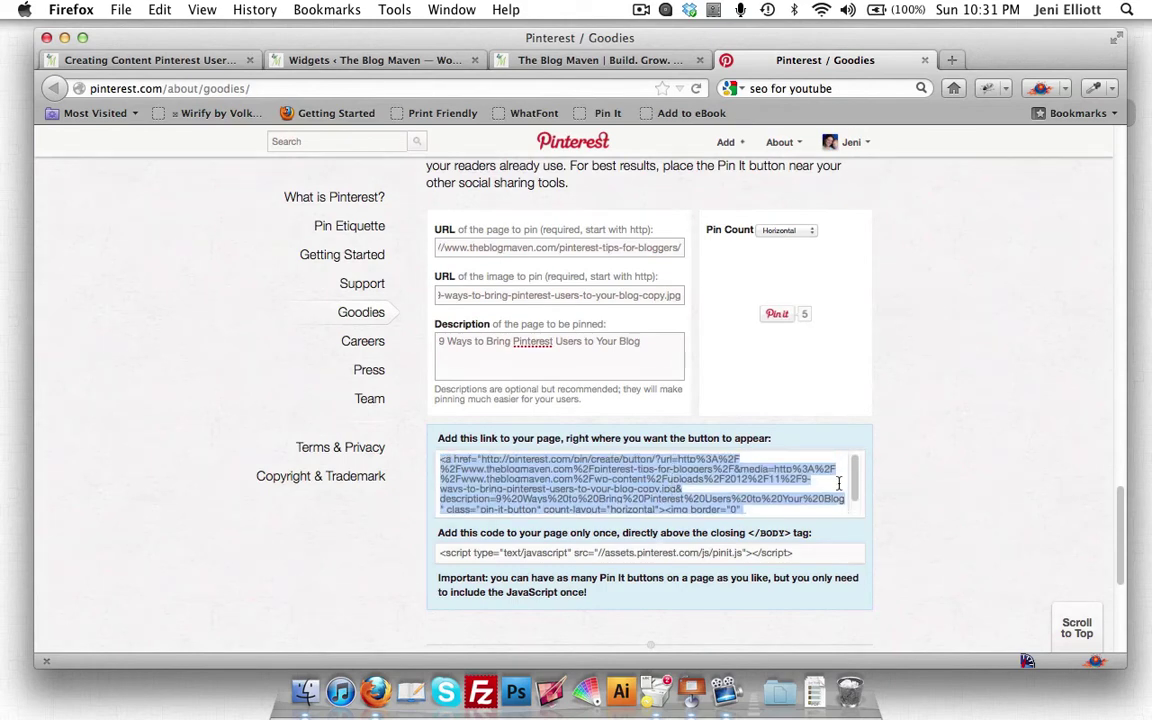
scroll(725, 497, "down", 1)
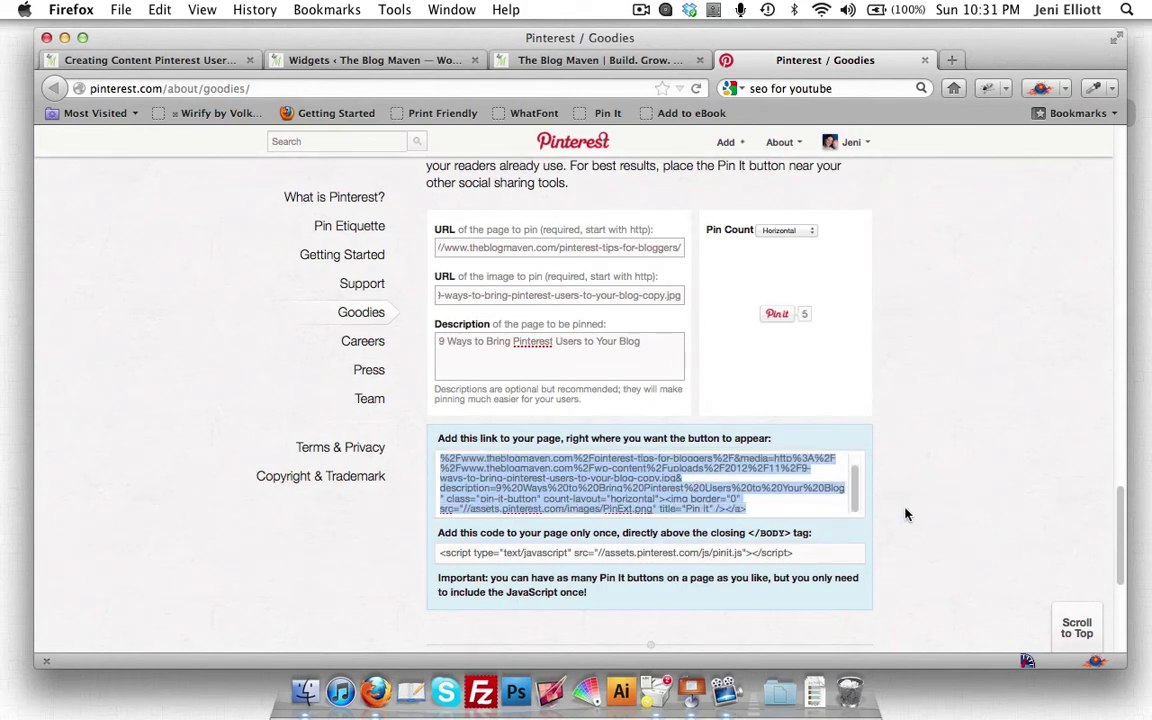
left_click(817, 465)
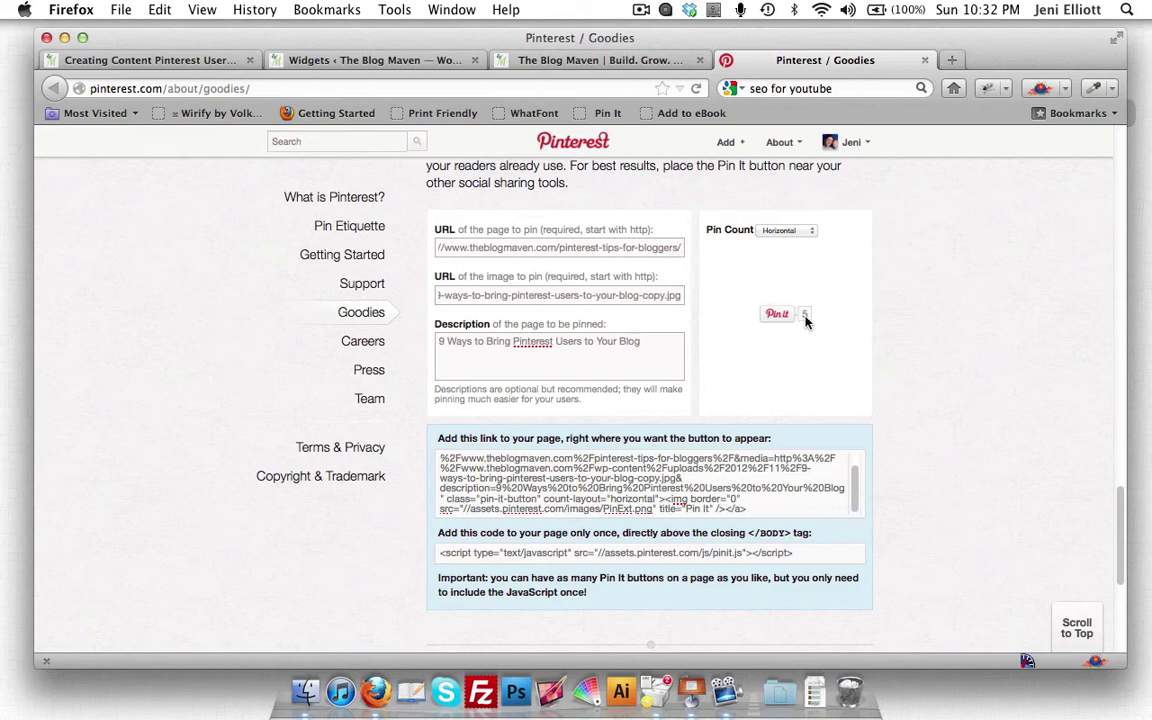
left_click(825, 552)
key("super+c")
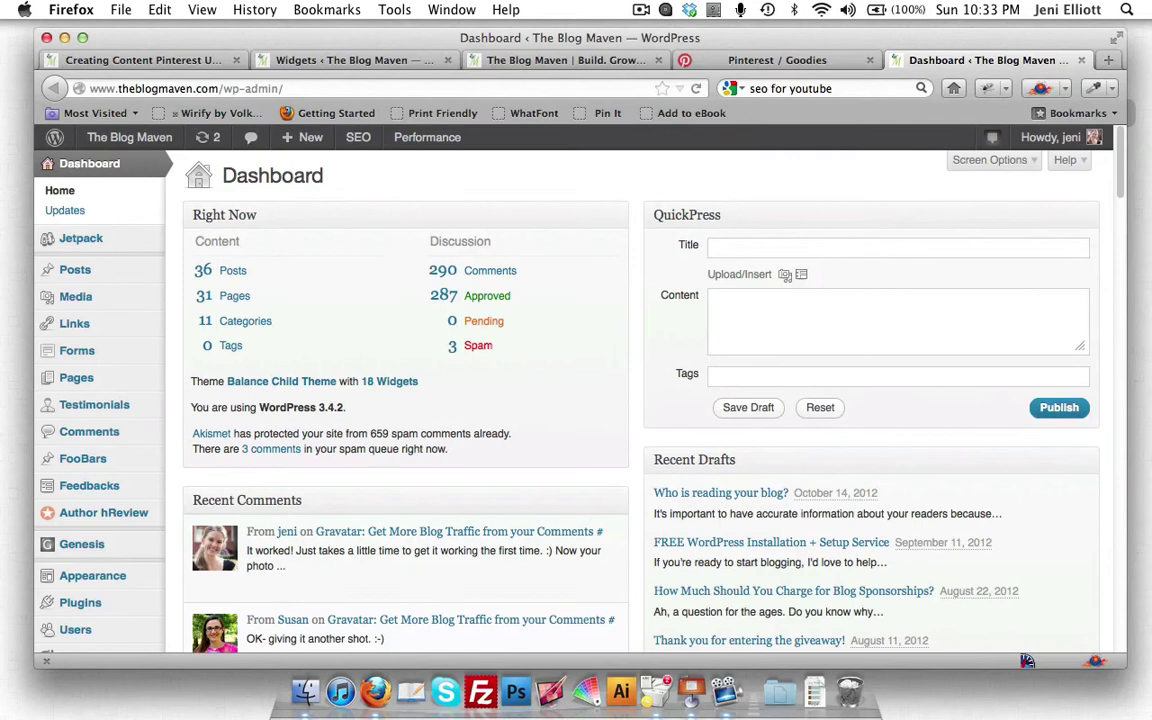
Open Genesis Theme Settings and scroll down to the wp_footer() scripts box
mouse_move(126, 552)
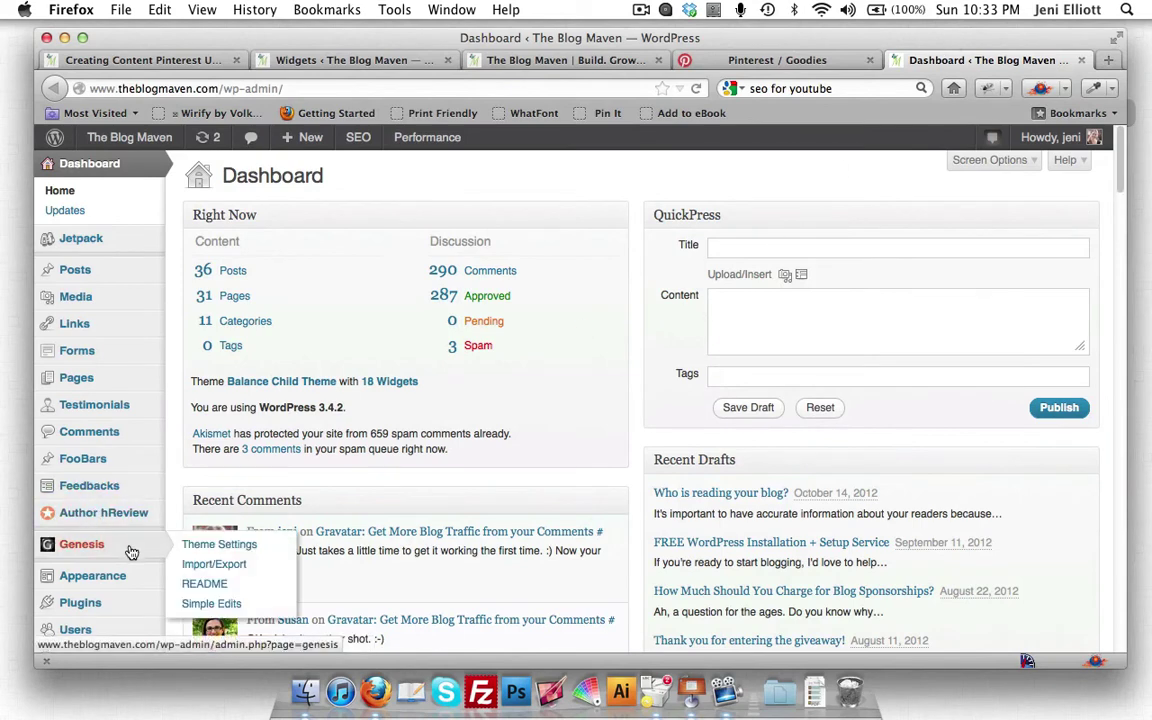
left_click(221, 555)
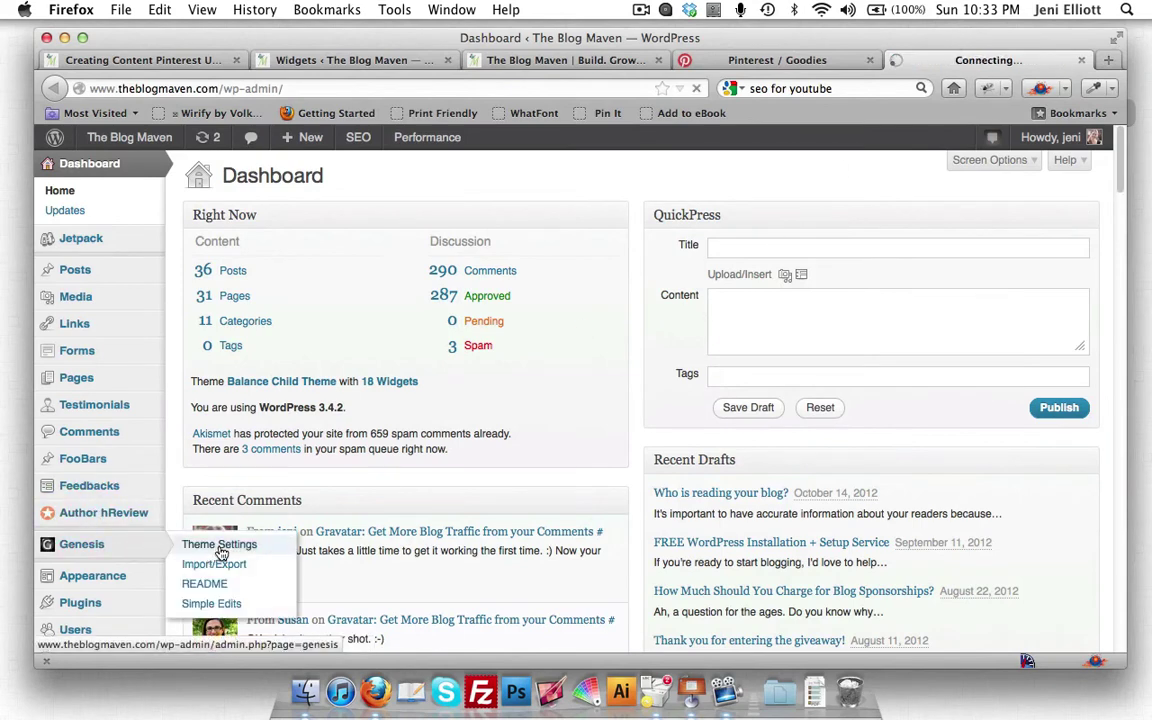
scroll(882, 458, "down", 5)
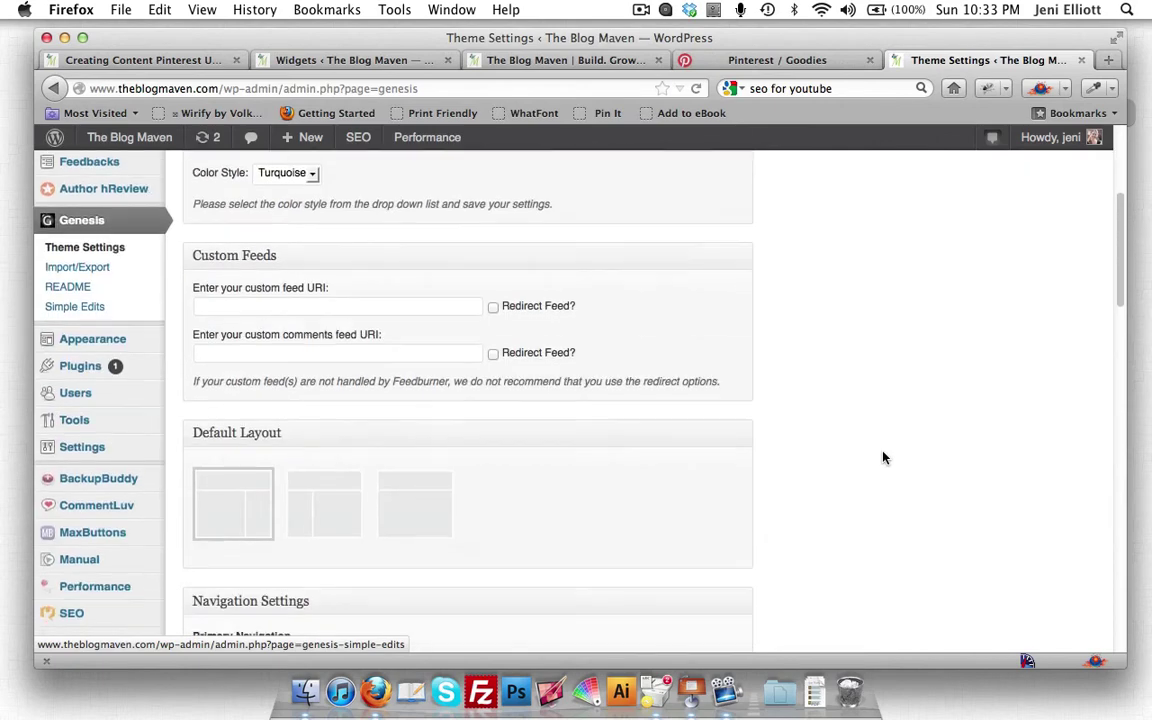
scroll(882, 458, "down", 15)
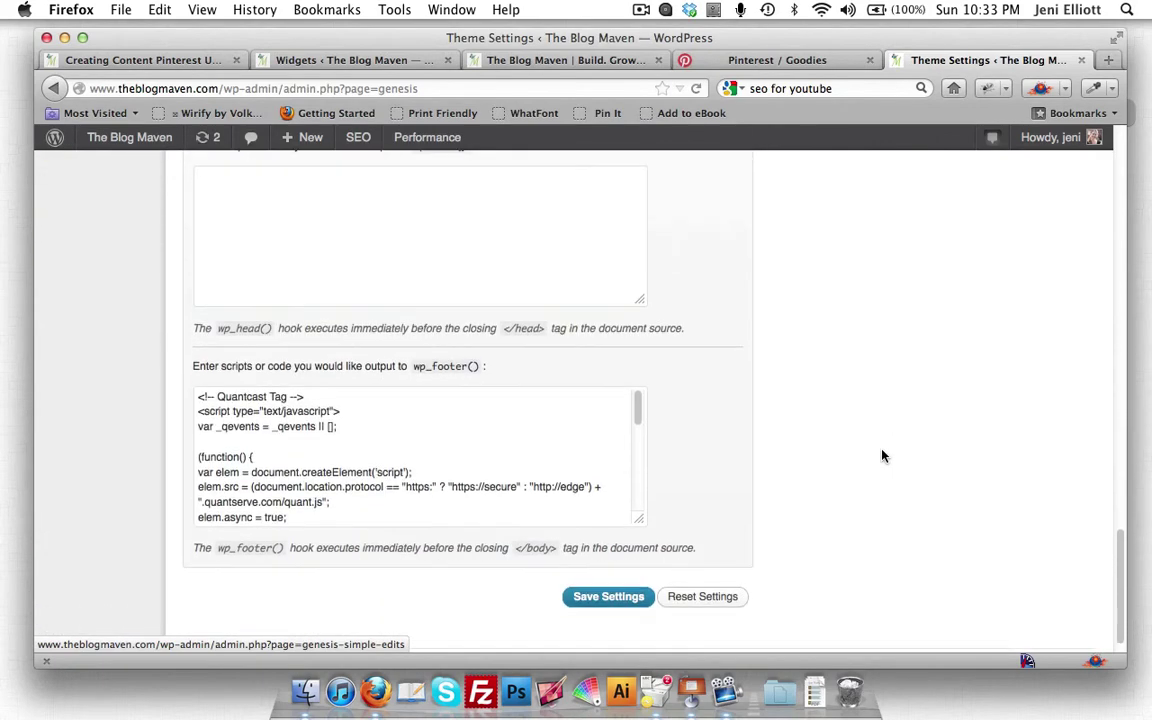
scroll(882, 456, "down", 1)
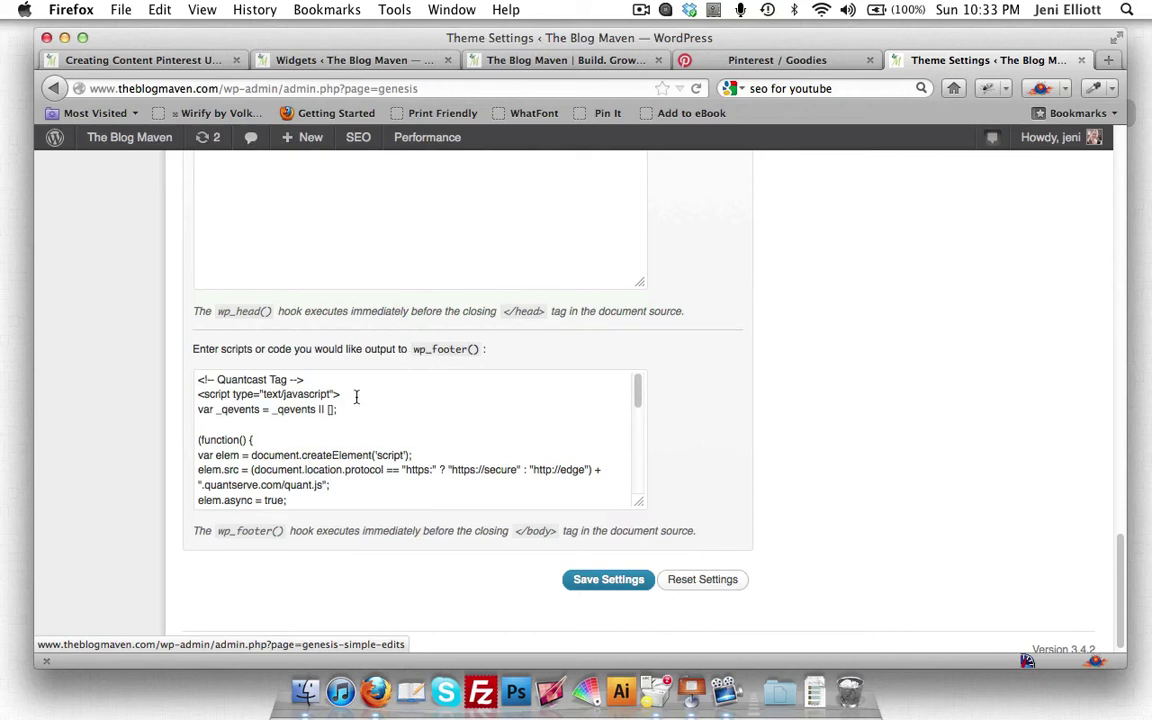
scroll(372, 418, "down", 3)
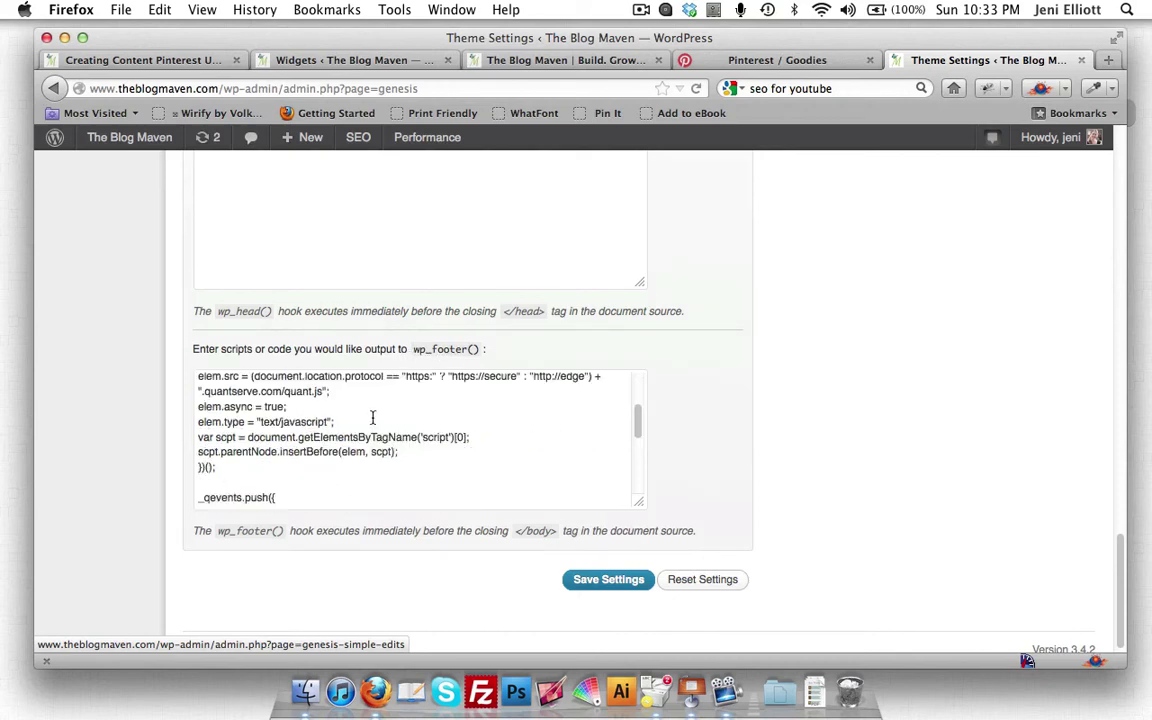
scroll(372, 418, "down", 5)
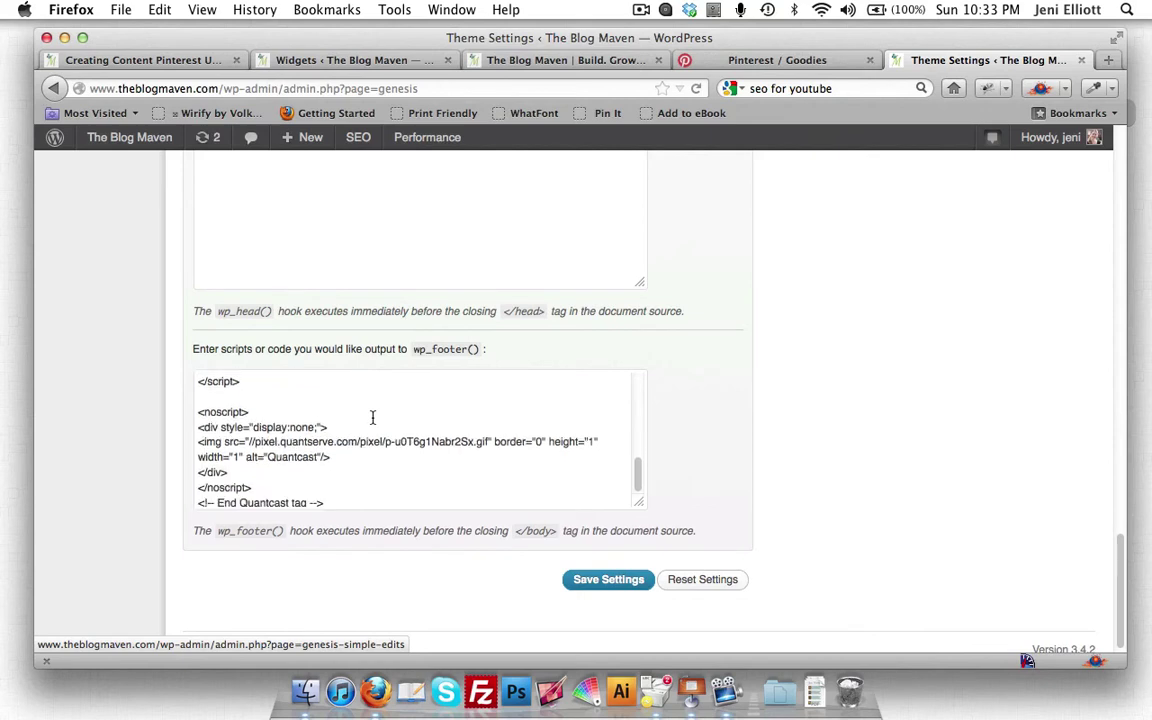
scroll(372, 418, "down", 1)
Paste the pinit.js script on a new line after the Quantcast tag and save settings
left_click(354, 500)
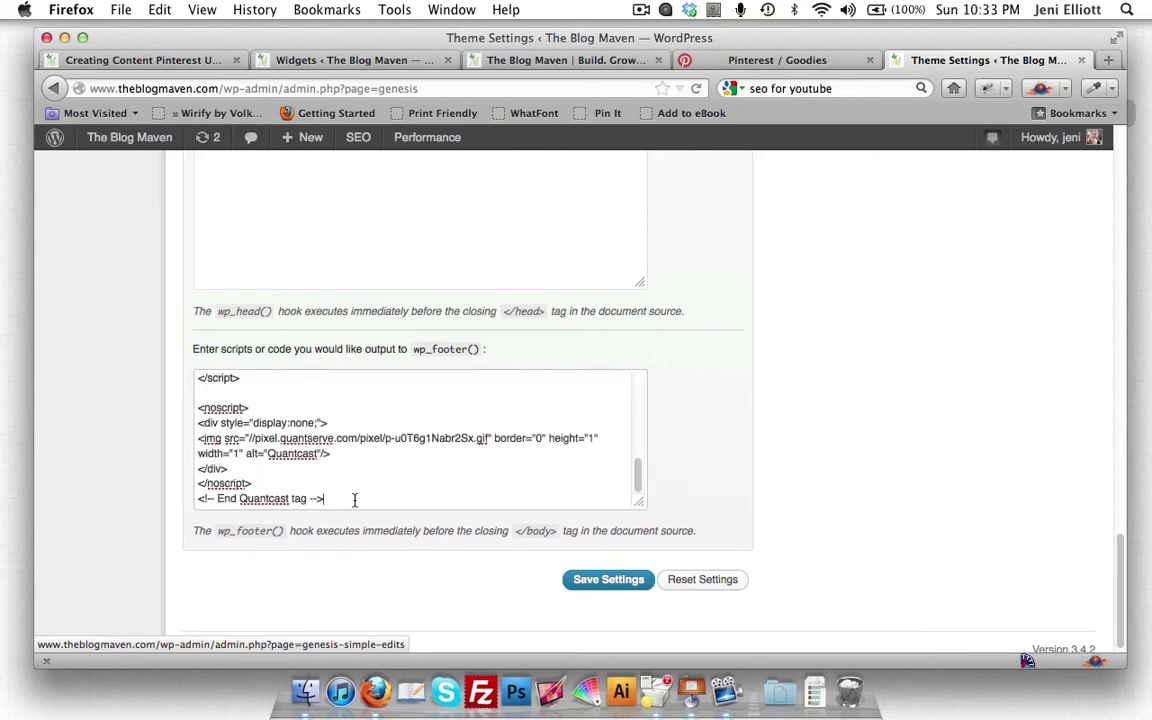
key("Return")
key("Return")
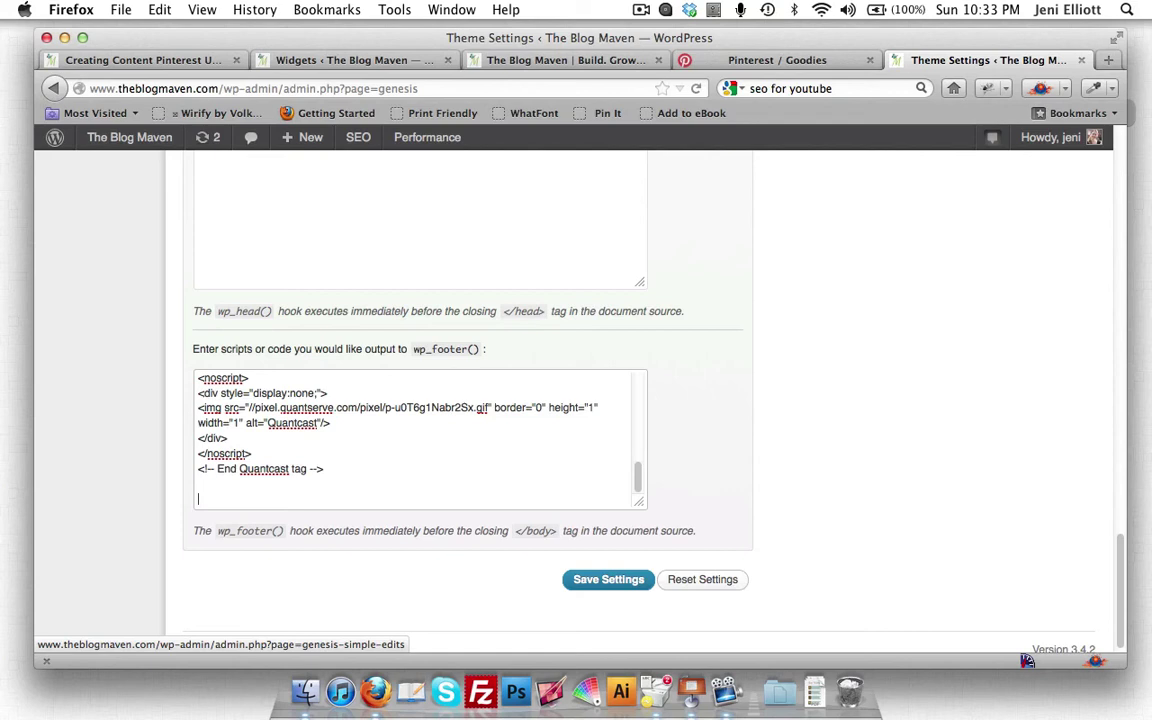
key("super+v")
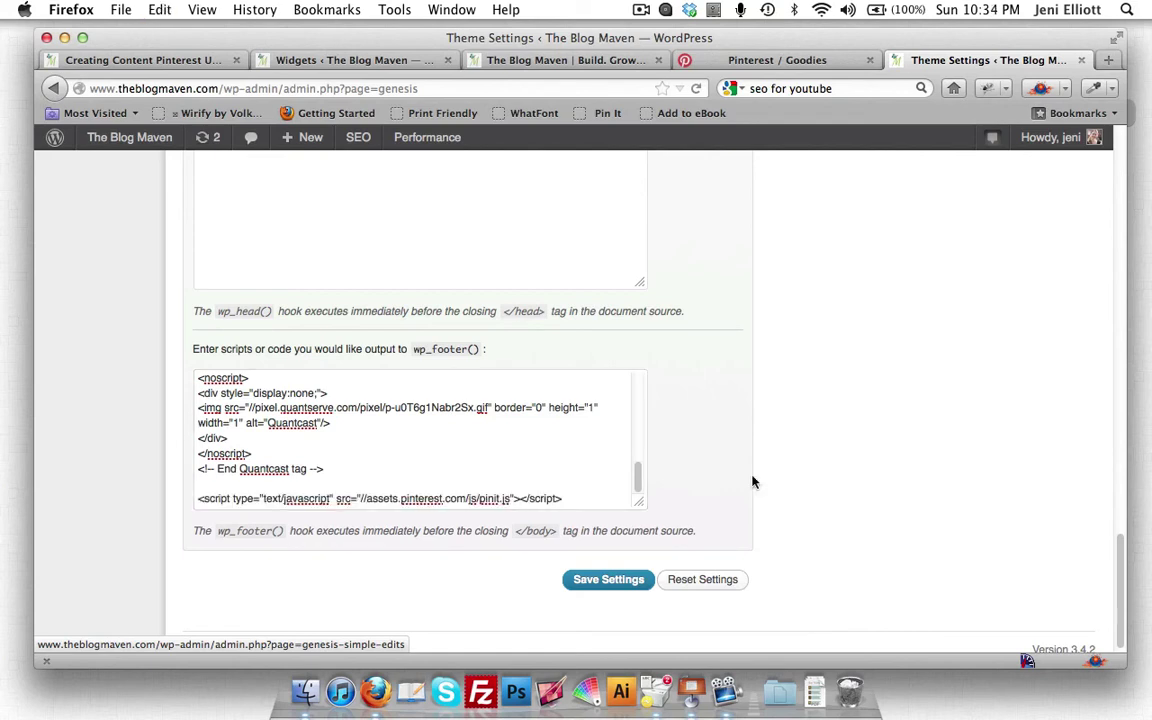
left_click(622, 585)
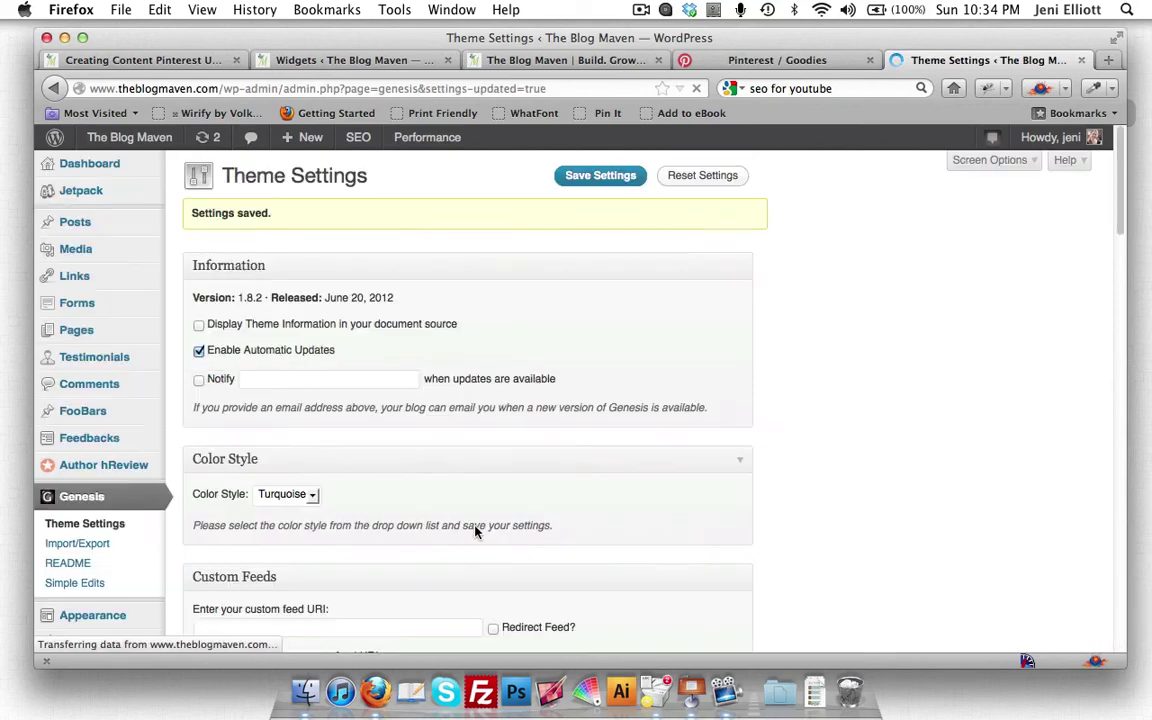
scroll(818, 563, "down", 20)
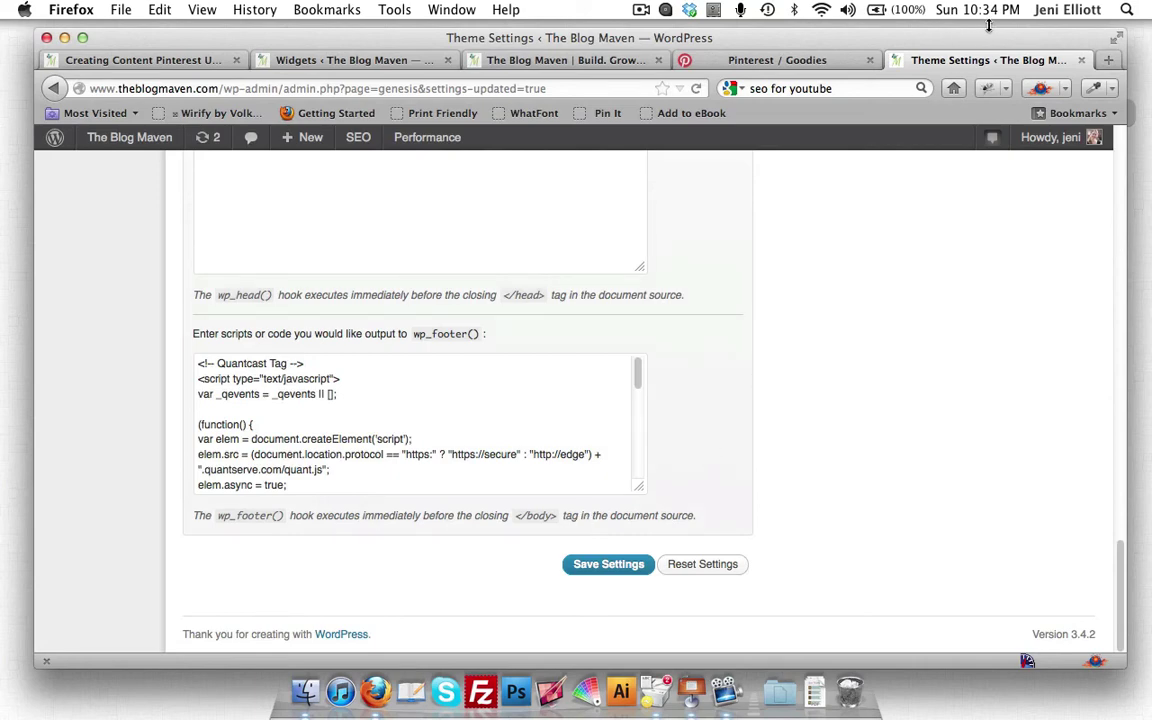
Close Theme Settings and select the full Pin It link code on Goodies
left_click(1082, 60)
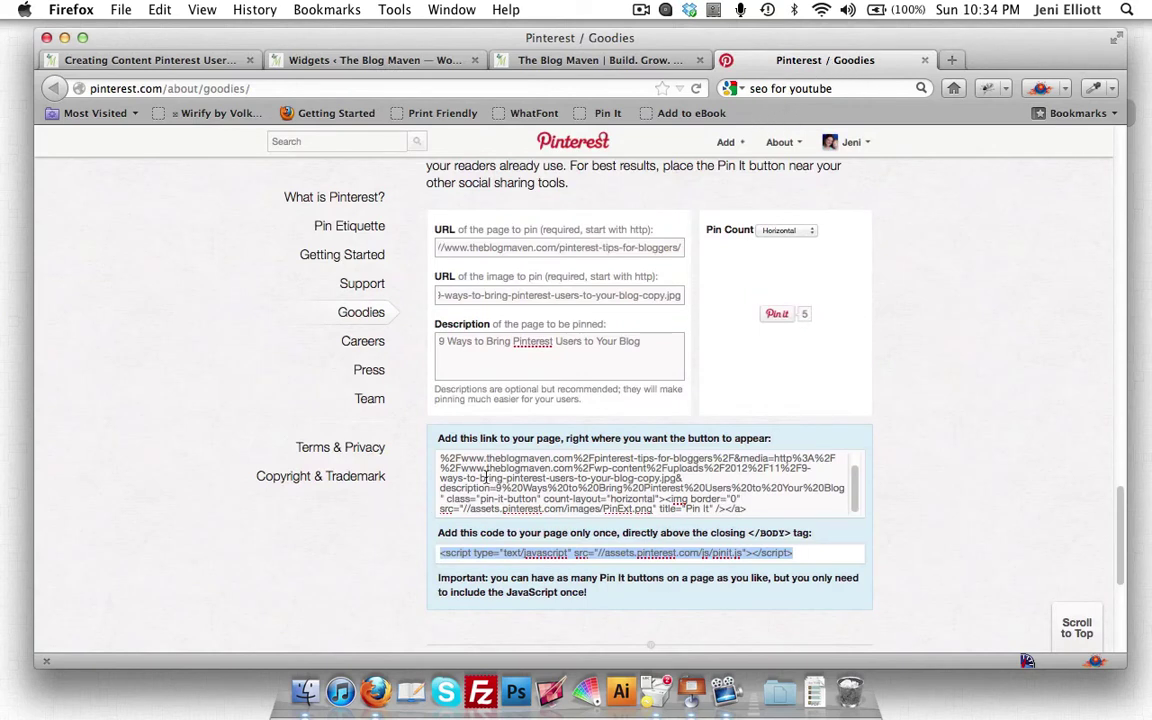
left_click(537, 488)
scroll(537, 489, "up", 3)
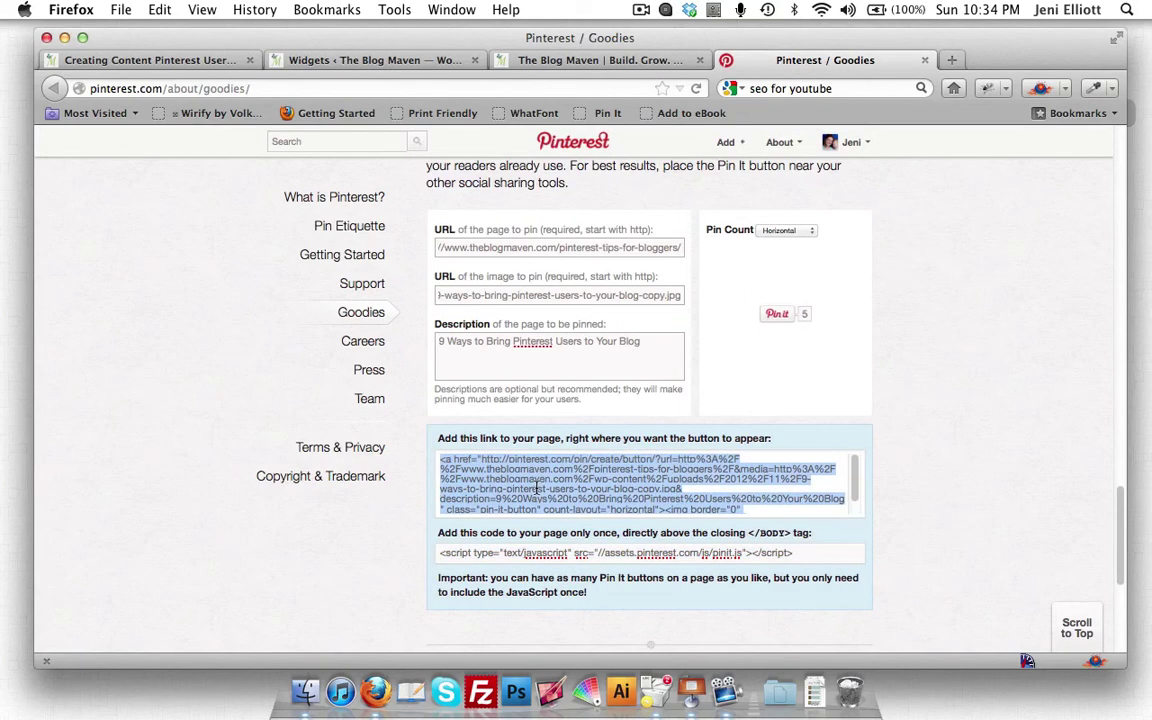
scroll(540, 492, "down", 2)
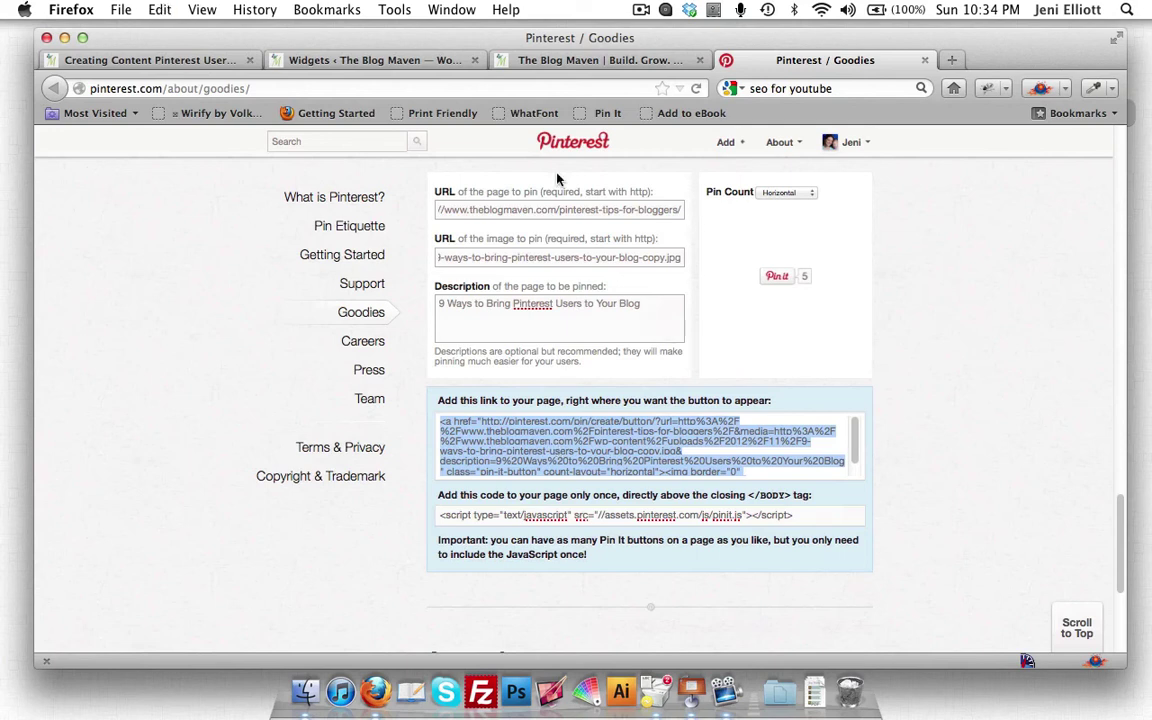
Add a <div align="center"> … </div> wrapper below the image link in the Text widget
left_click(380, 62)
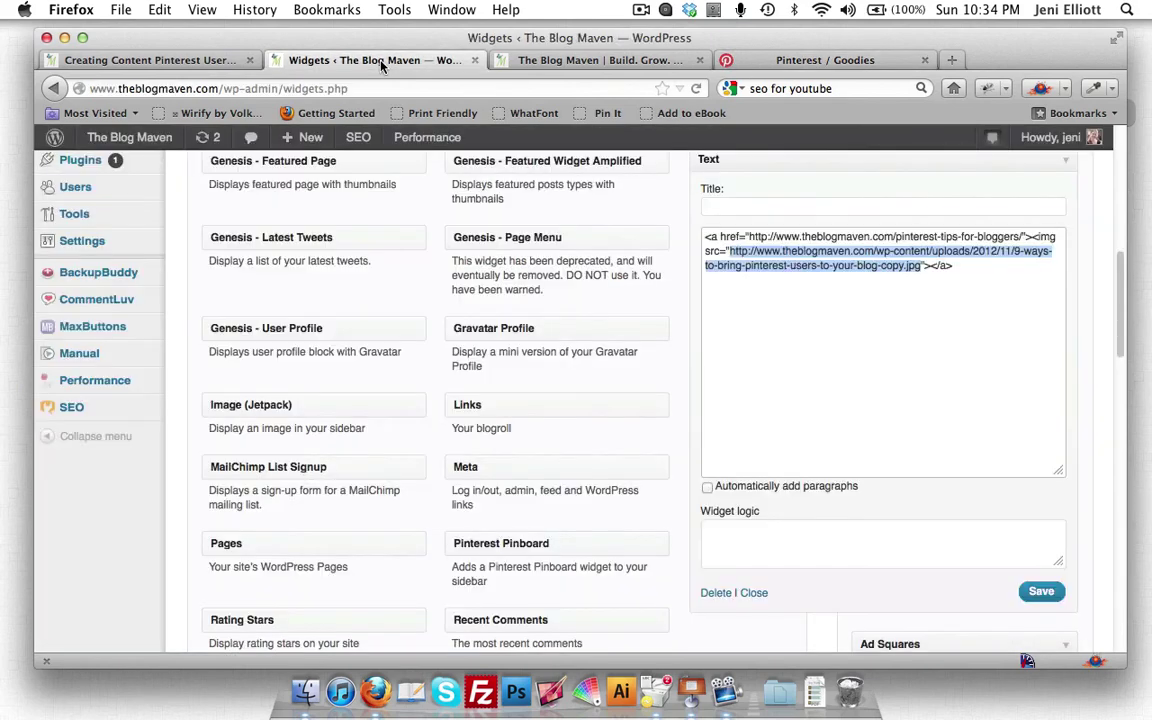
left_click(1008, 268)
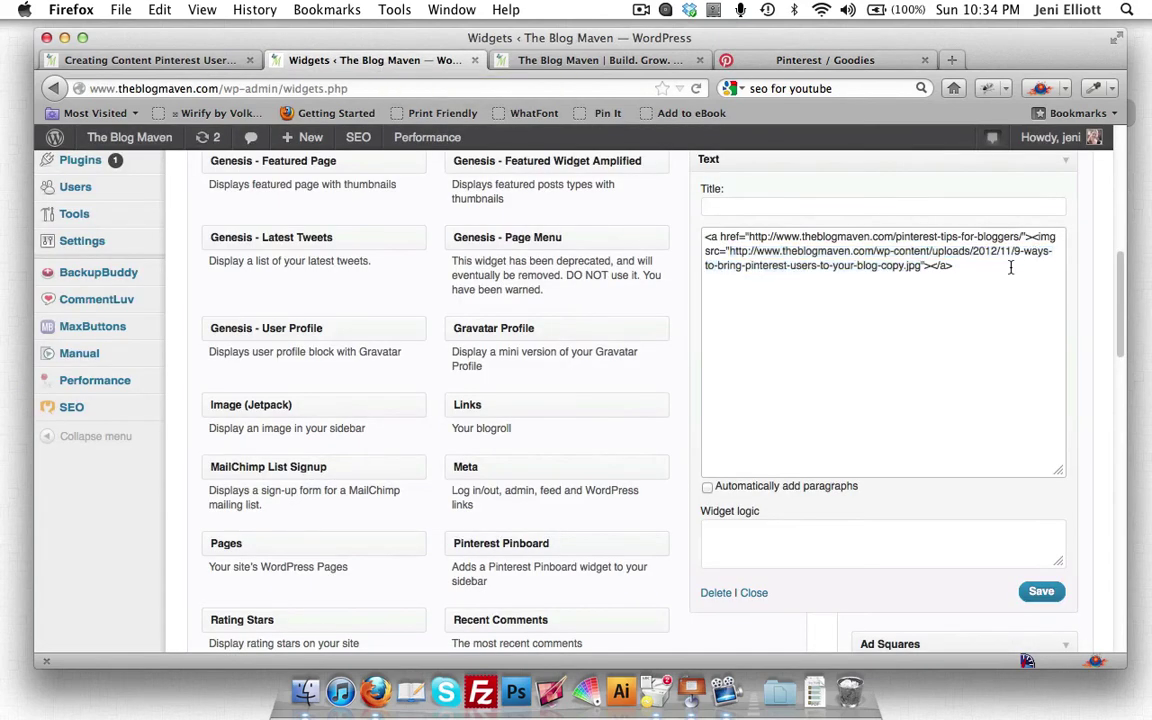
key("Return")
type("<div align=\"center\">")
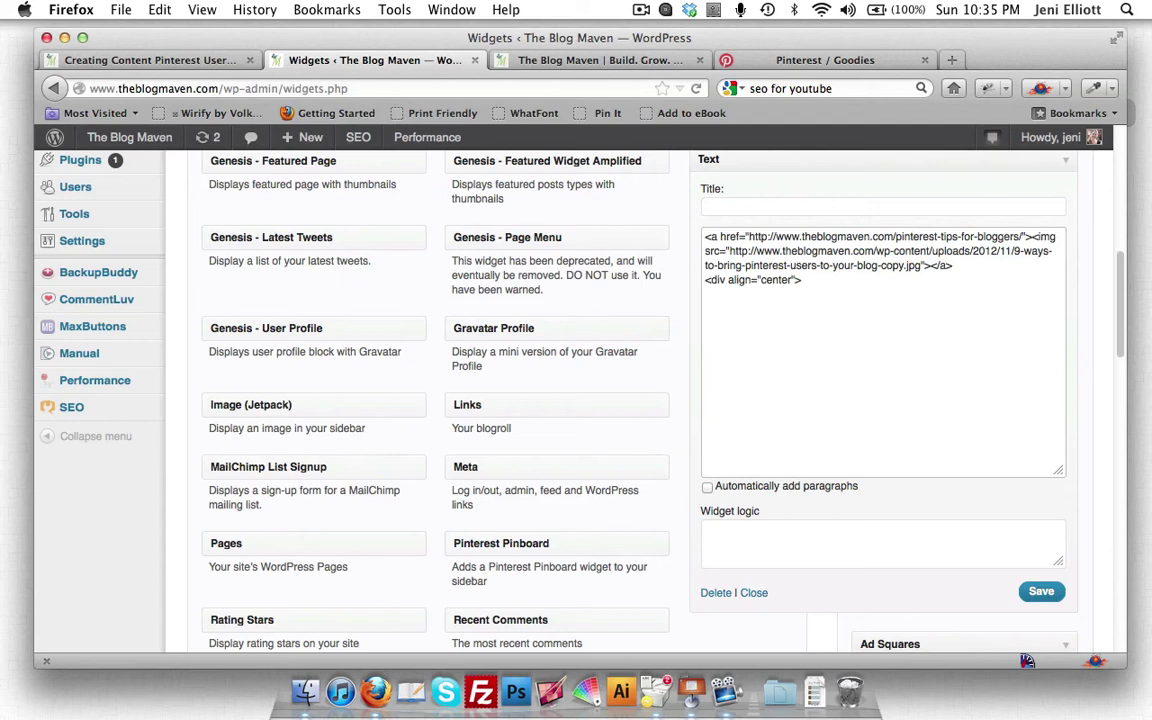
key("Return")
type("</div>")
Paste the Pin It link code inside the centered div and save the widget
left_click(840, 282)
key("Return")
type("<a href=\"http://pinterest.com/pin/create/button/?url=http%3A%2F%2Fwww.theblogmaven.com%2Fpinterest-tips-for-bloggers%2F&media=http%3A%2F%2Fwww.theblogmaven.com%2Fwp-content%2Fuploads%2F2012%2F11%2F9-ways-to-bring-pinterest-users-to-your-blog-copy.jpg&description=9%20Ways%20to%20Bring%20Pinterest%20Users%20to%20Your%20Blog\" class=\"pin-it-button\" count-layout=\"horizontal\"><img border=\"0\" src=\"//assets.pinterest.com/images/PinExt.png\" title=\"Pin It\" /></a>")
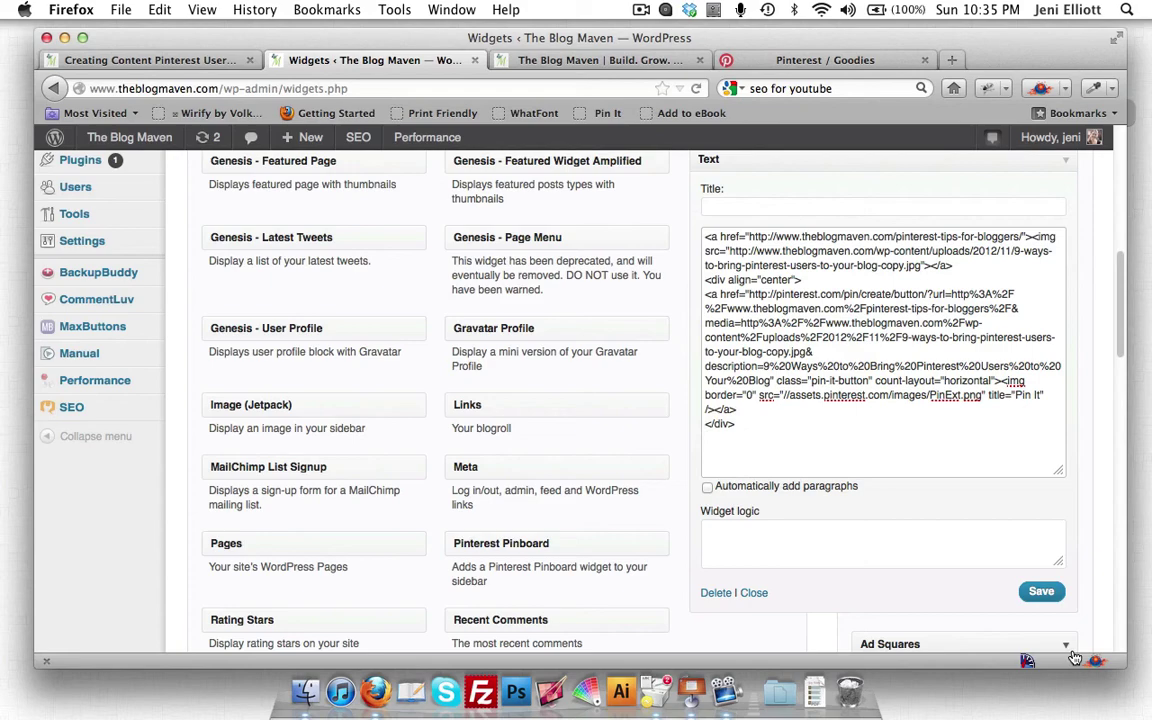
left_click(1053, 593)
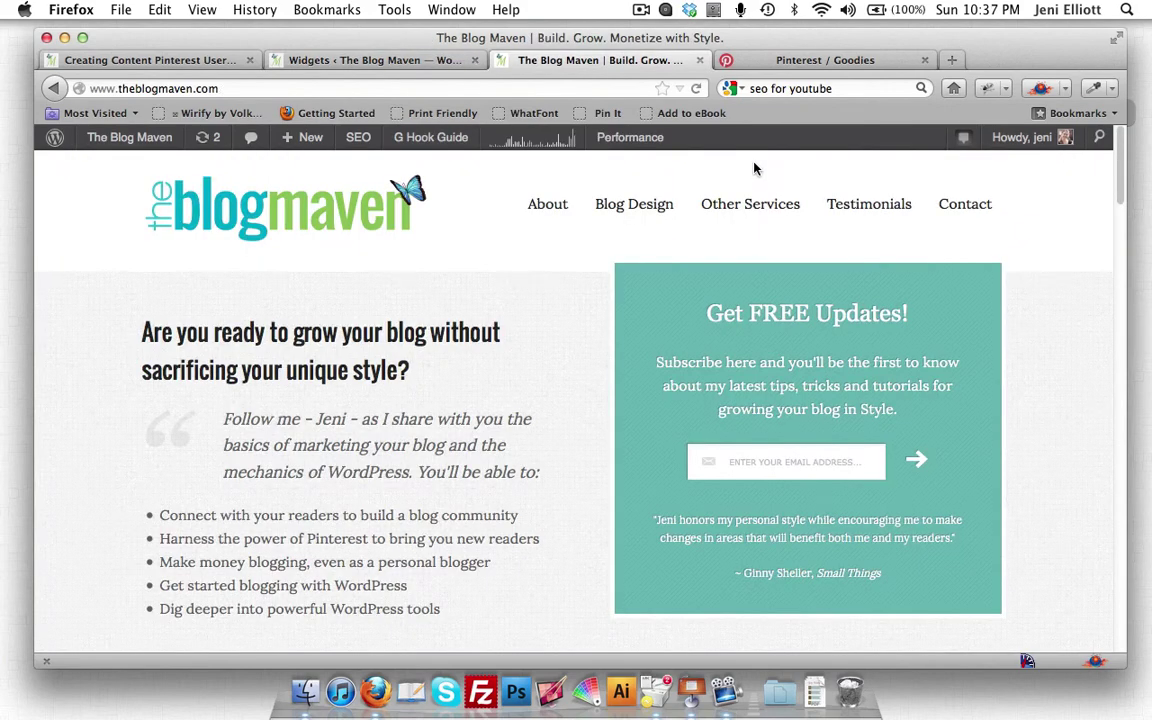
Scroll the live homepage to check the Pin It button and 2K+ count under the '9 ways' image
scroll(939, 321, "down", 10)
scroll(936, 327, "down", 10)
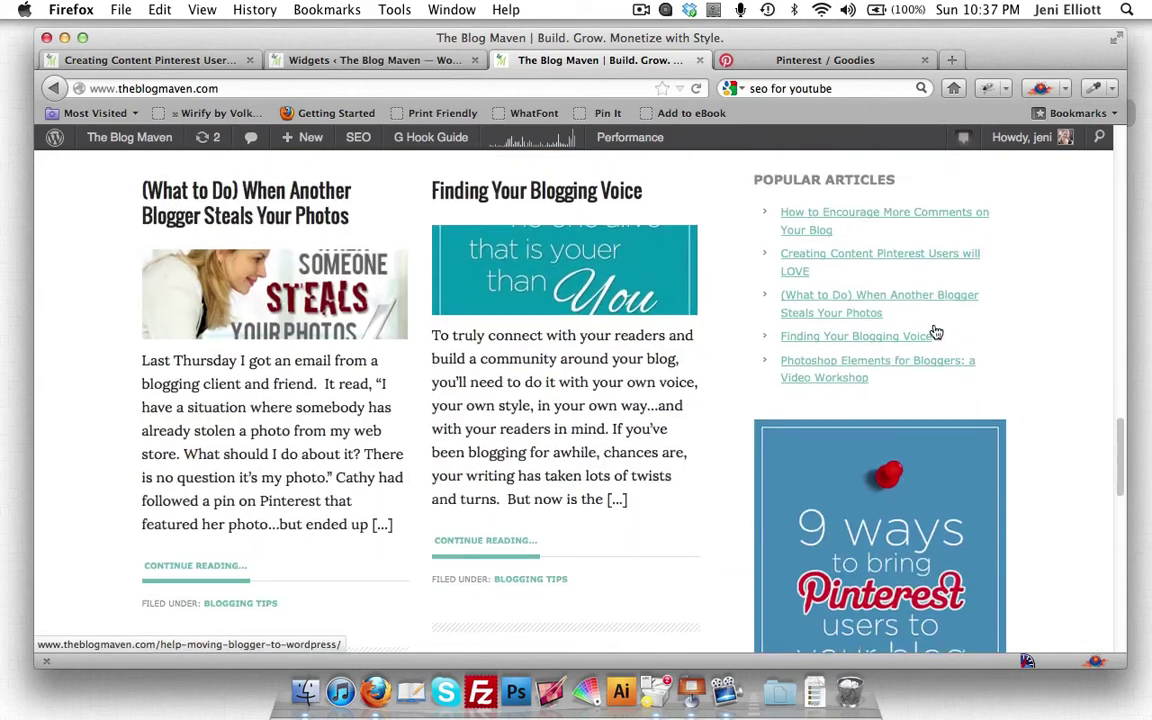
scroll(935, 330, "up", 1)
scroll(935, 330, "up", 3)
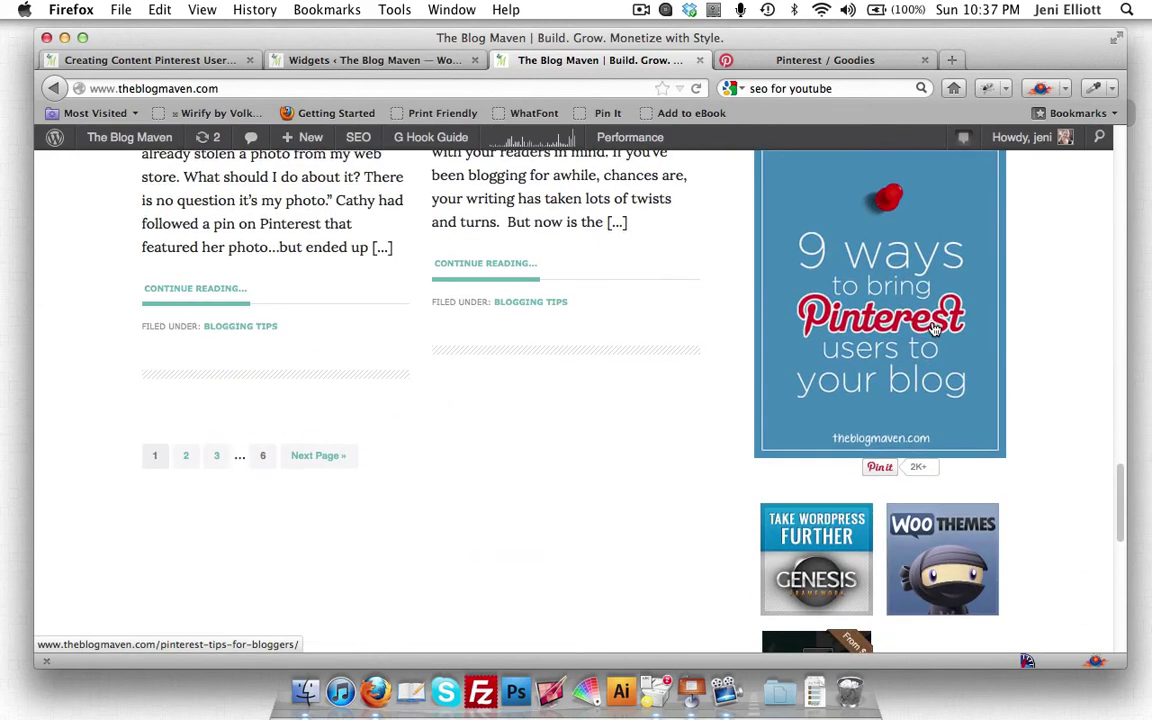